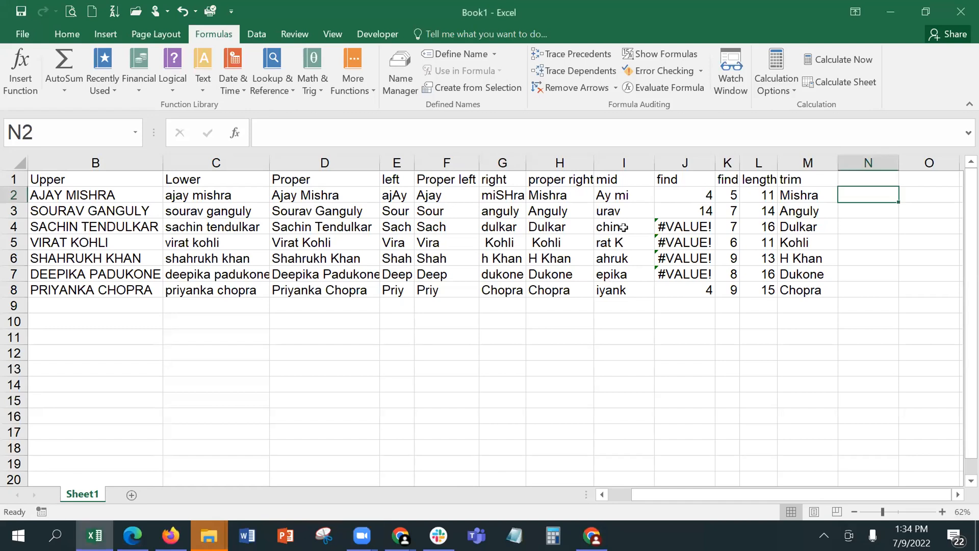
click(691, 196)
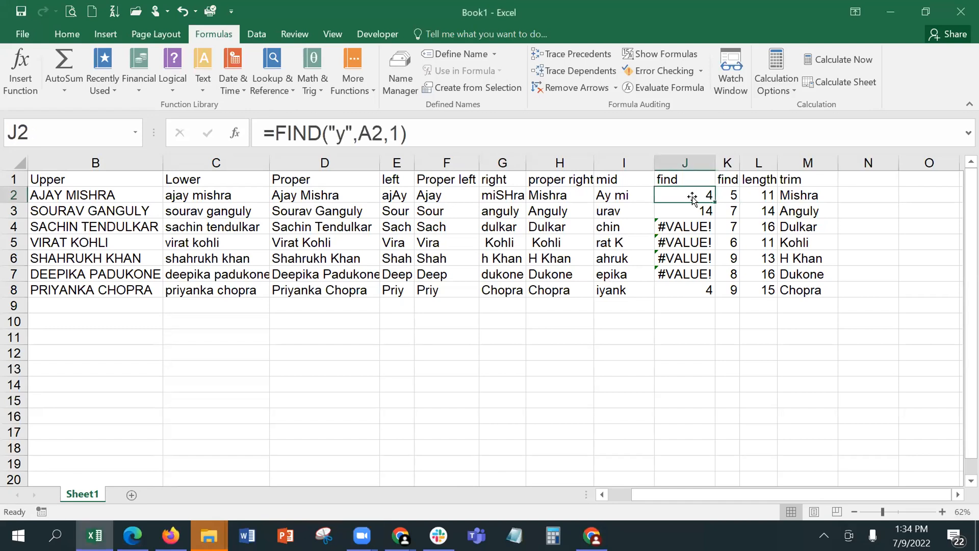
click(877, 188)
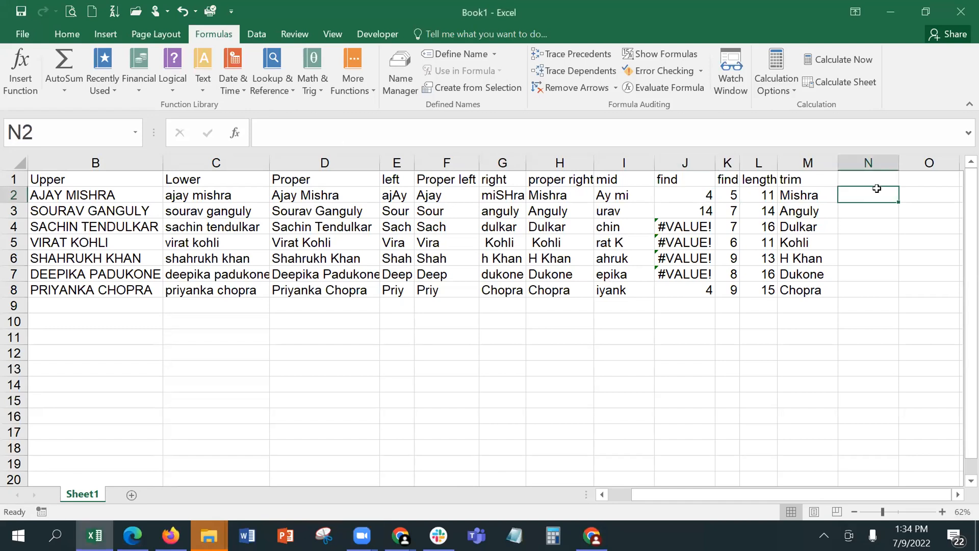
click(654, 78)
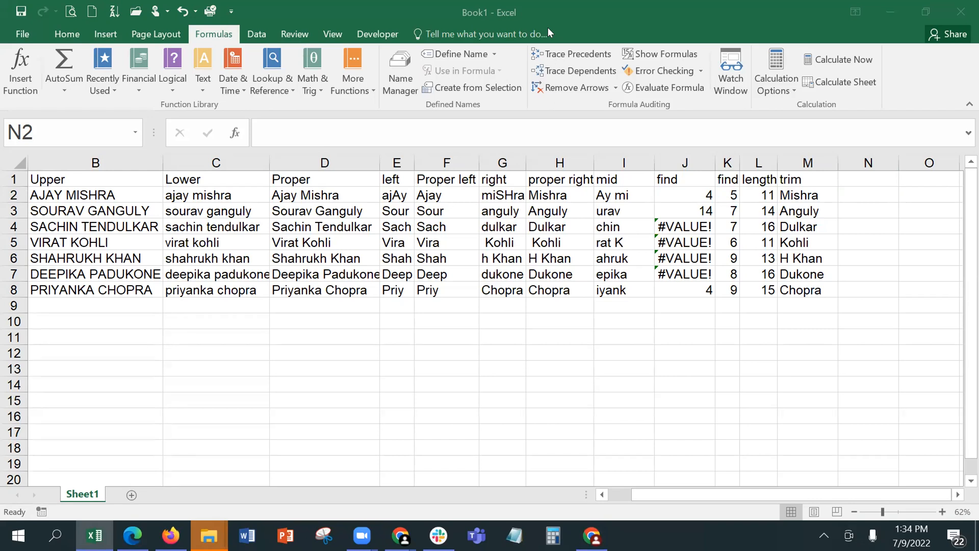
Enter the formula =LEFT(A2,FIND(" ",A2,1)) in cell N2 to extract the first name
click(842, 197)
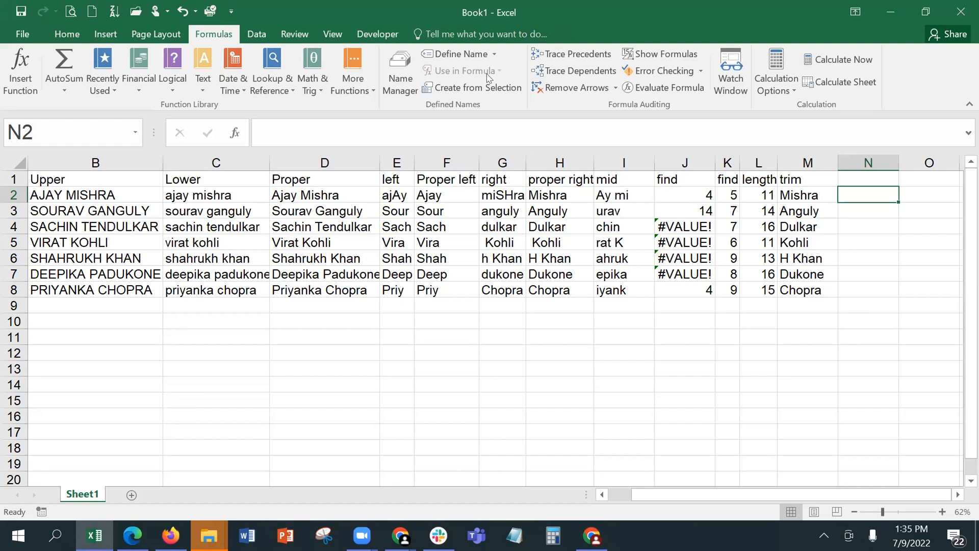
key(Up)
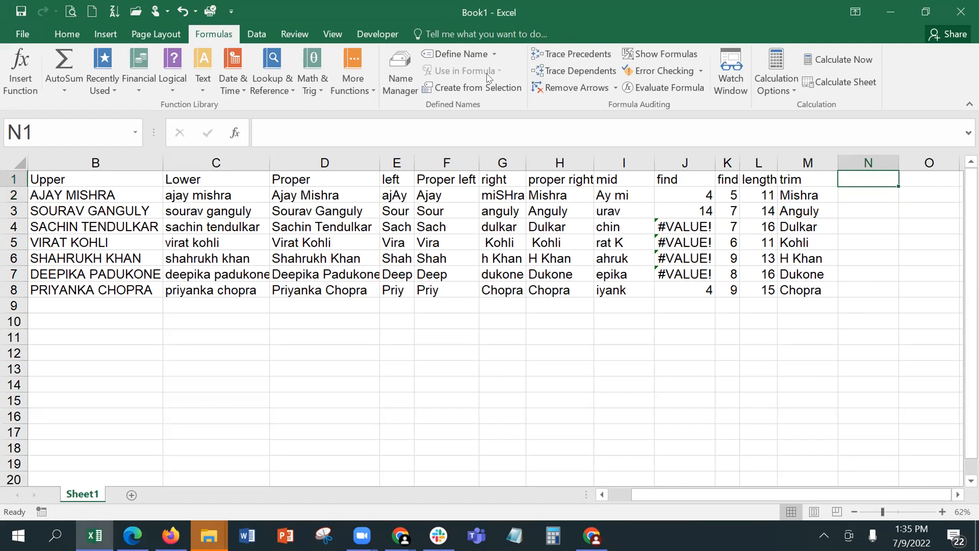
key(Down)
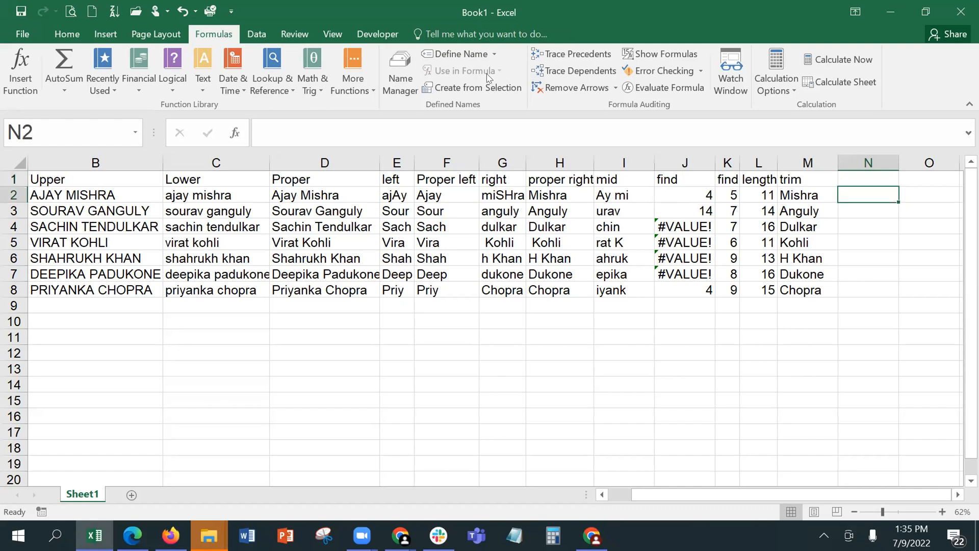
text(=)
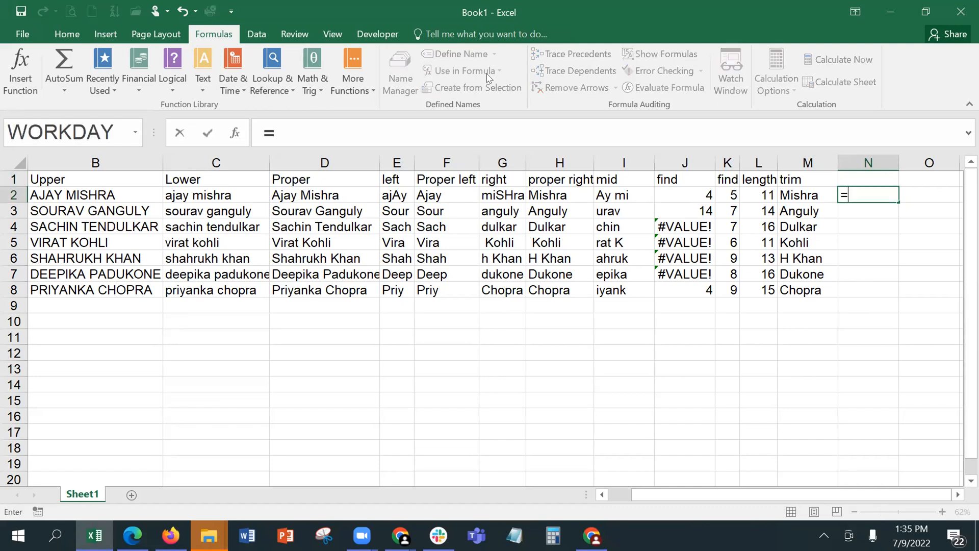
text(le)
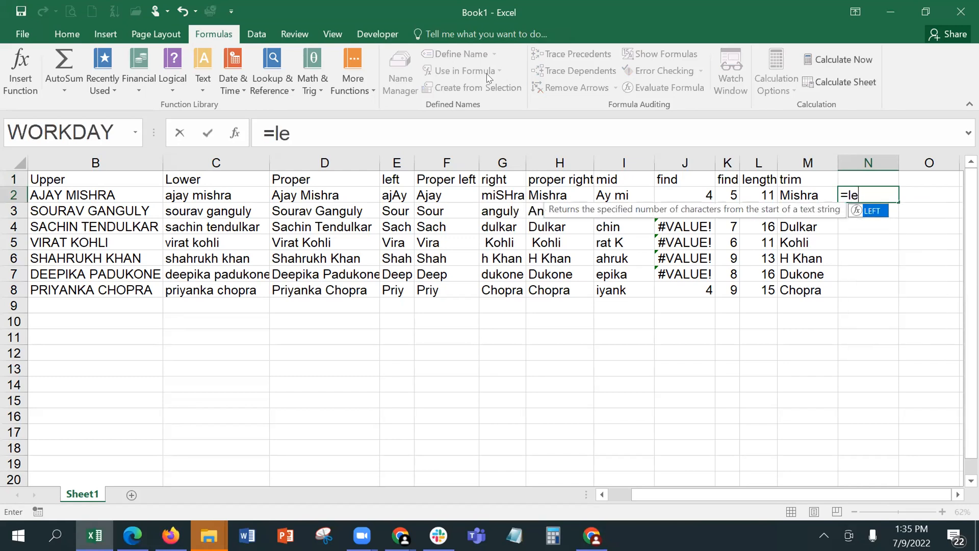
text(ft()
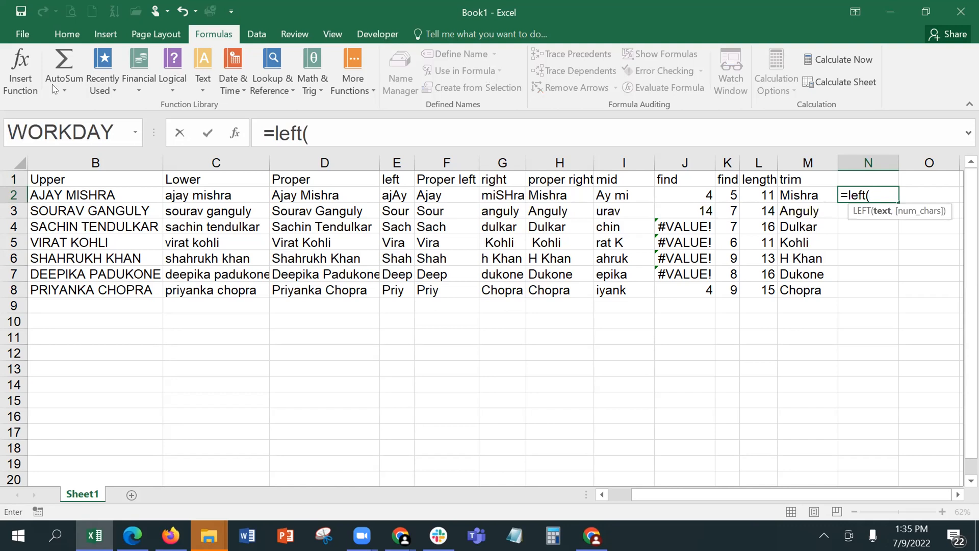
text(a2,)
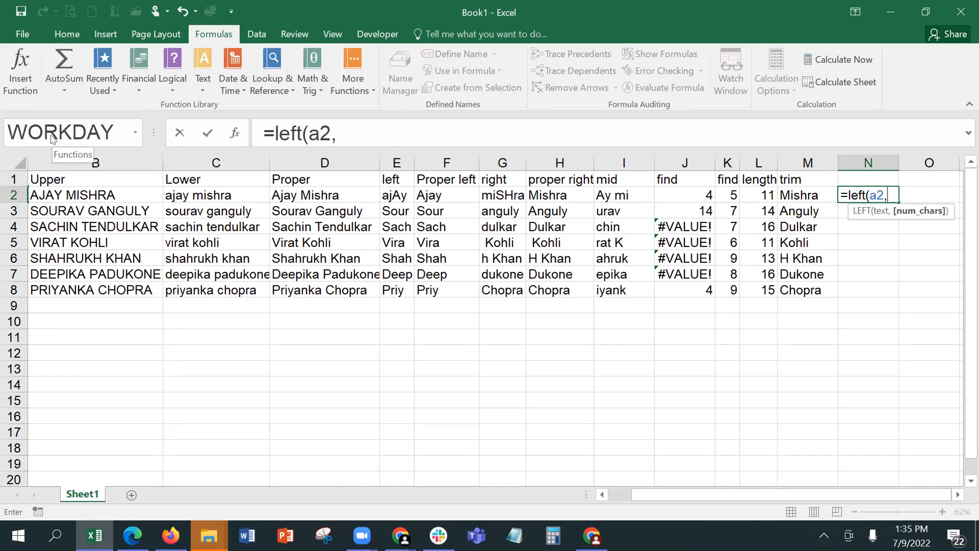
text(f)
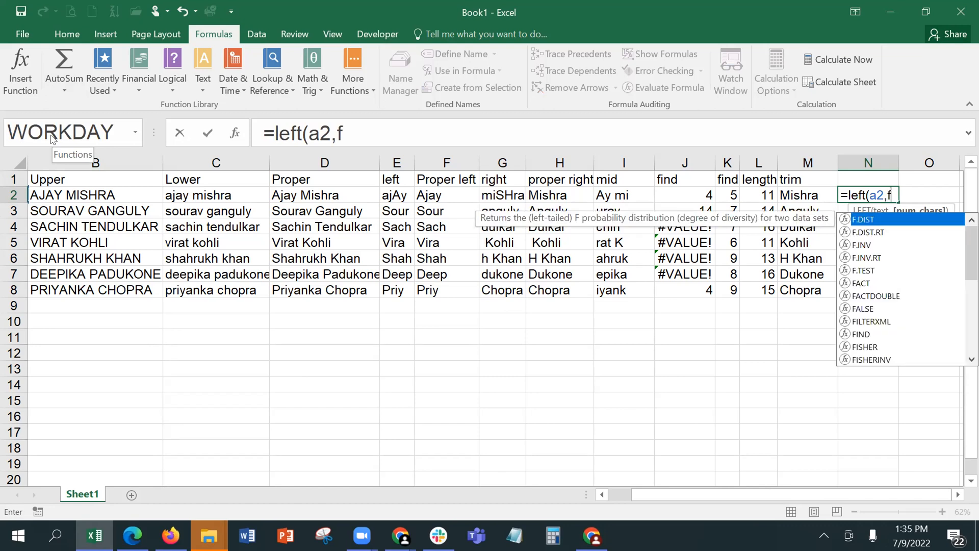
text(ind)
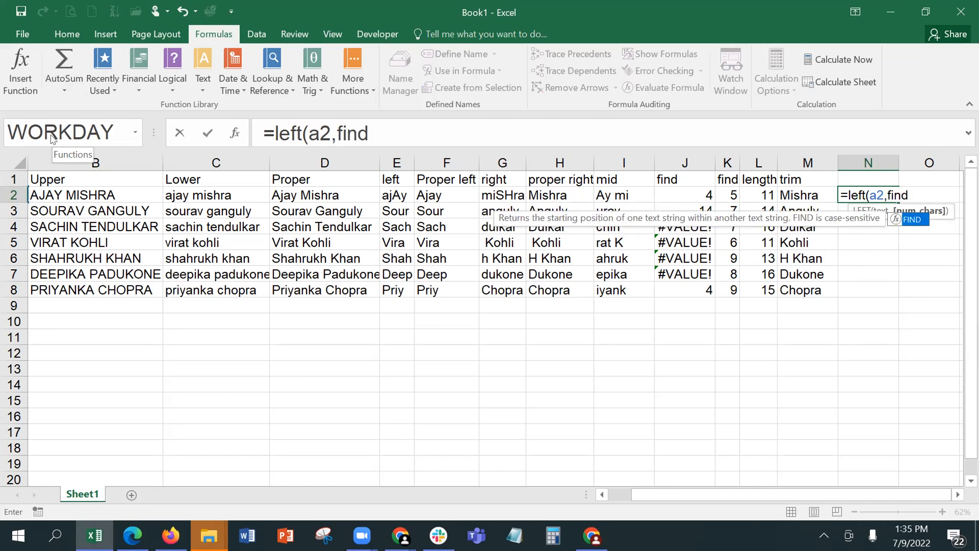
text((")
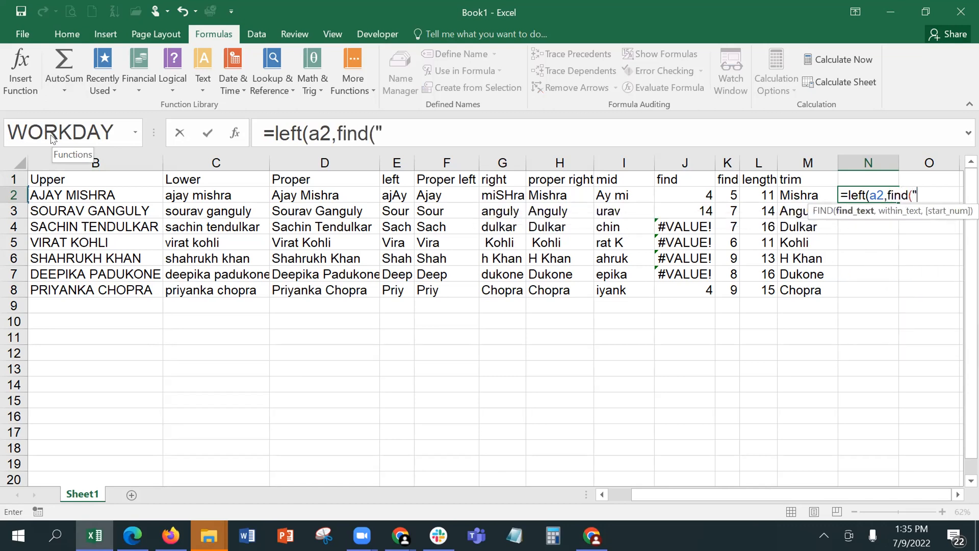
text( ",a2)
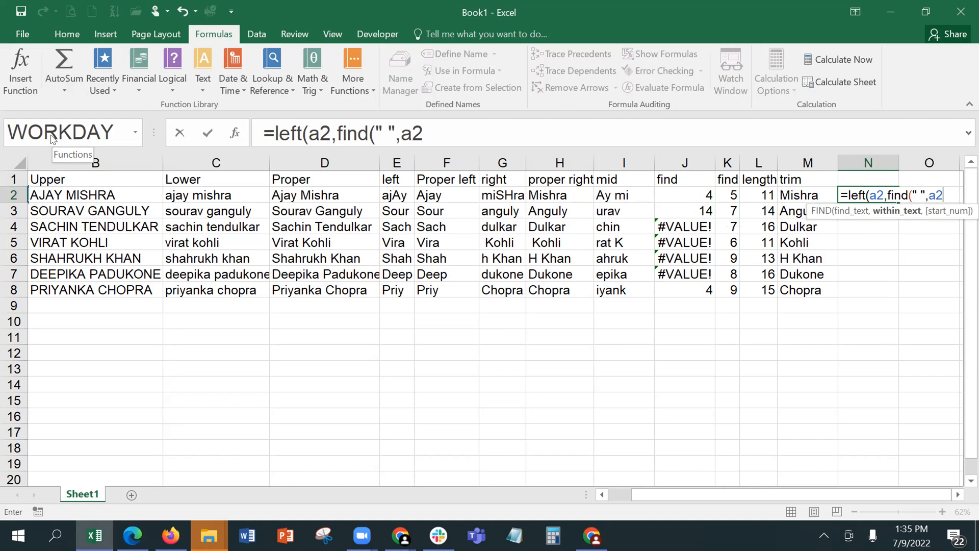
text(,1)
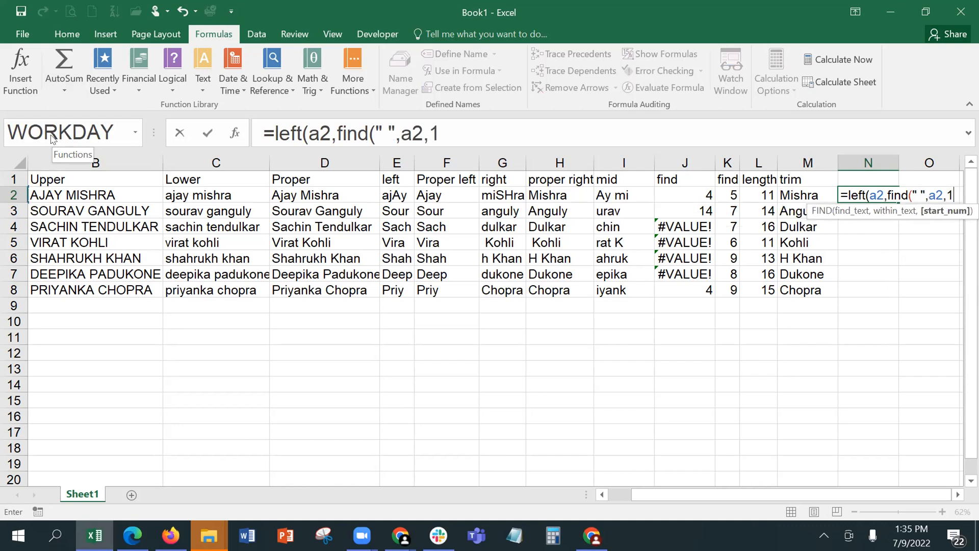
text()))
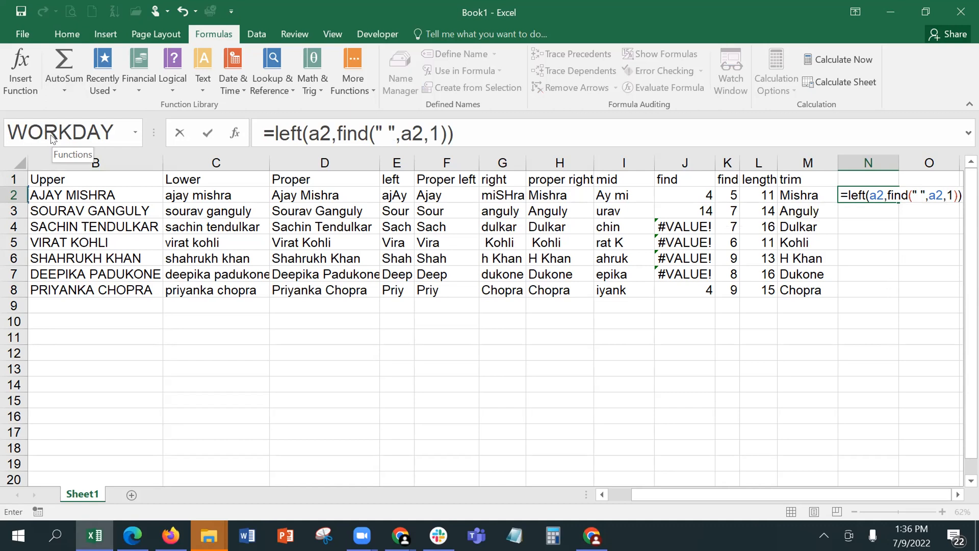
key(Return)
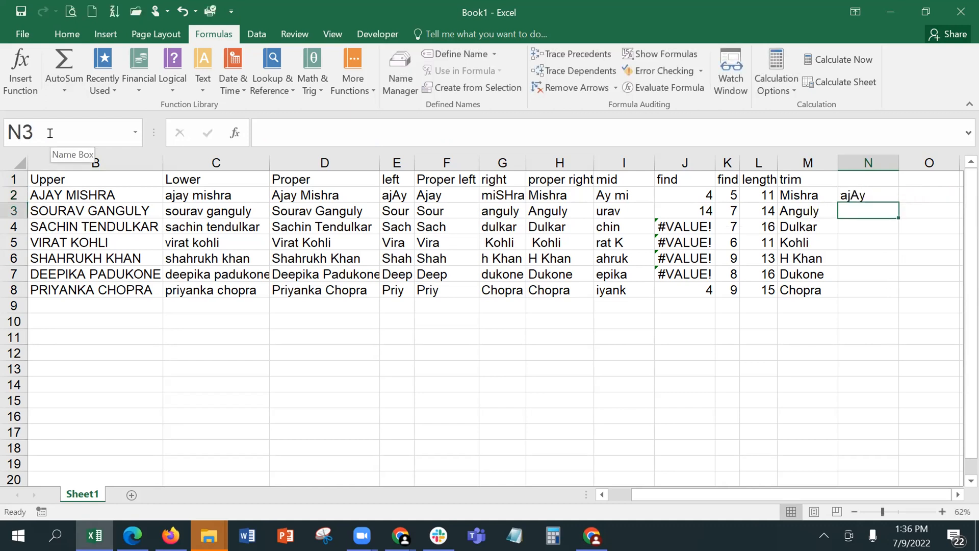
Fill the N2 formula down through N8 and check the copied formulas in N3 to N8
click(847, 194)
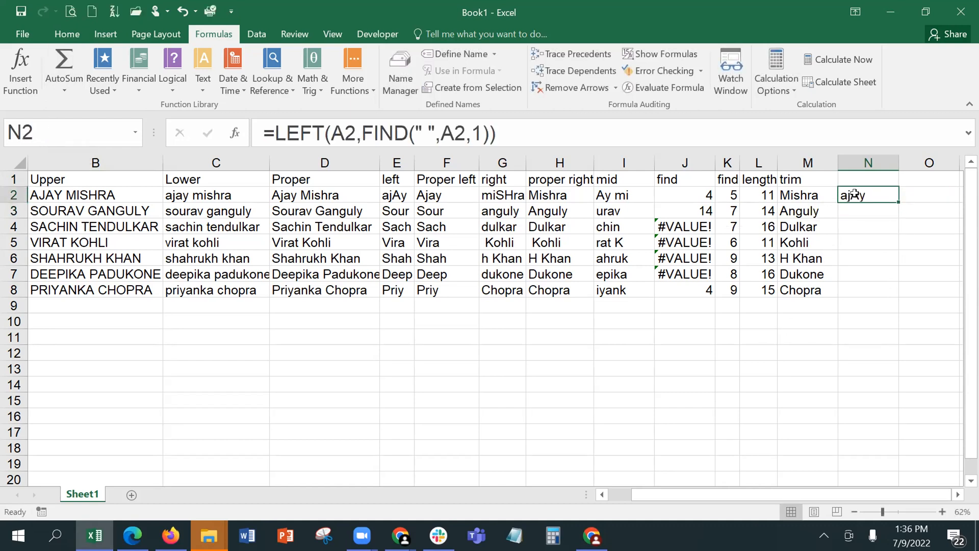
drag(898, 197, 886, 295)
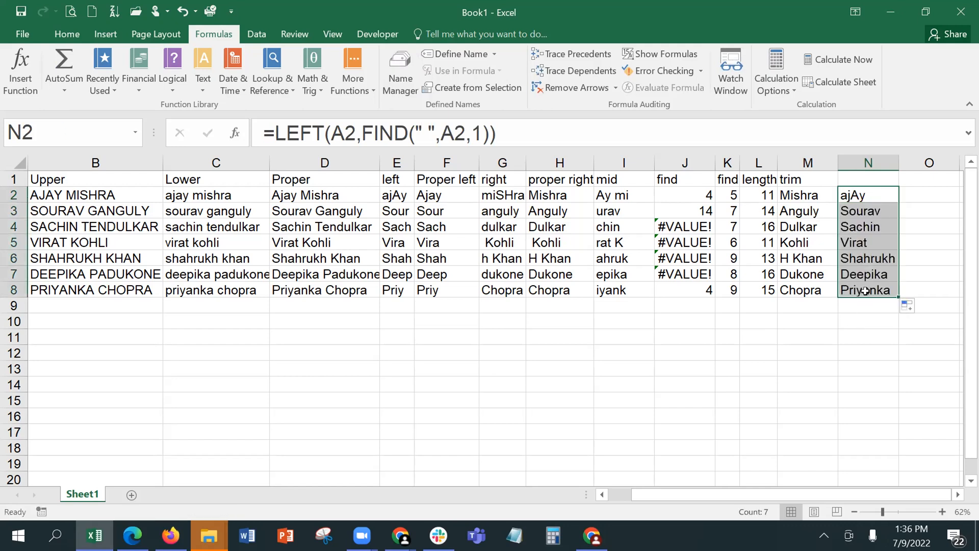
click(875, 211)
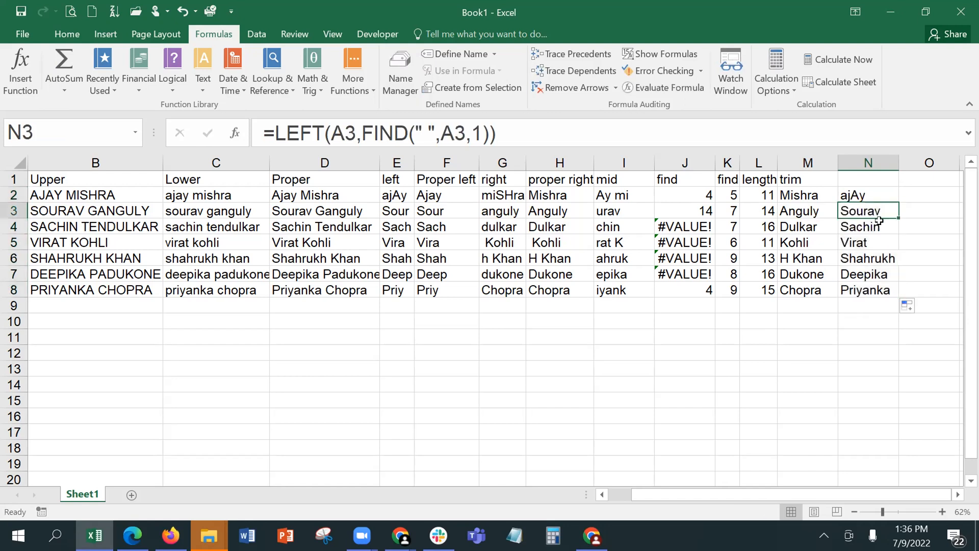
click(879, 226)
click(881, 242)
click(883, 259)
click(880, 274)
click(881, 291)
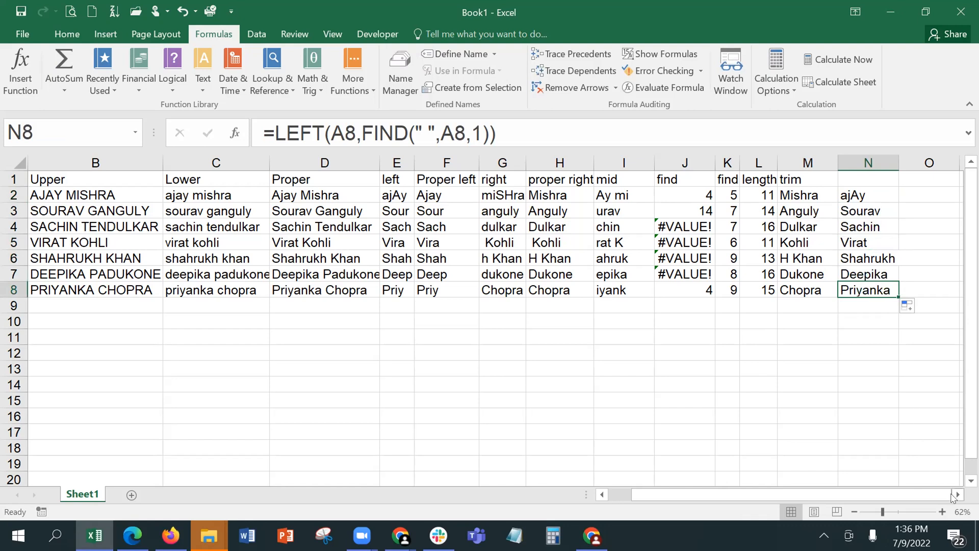
Enter the formula =LEN(N2) in cell O2 to count the characters of the extracted first name
click(953, 496)
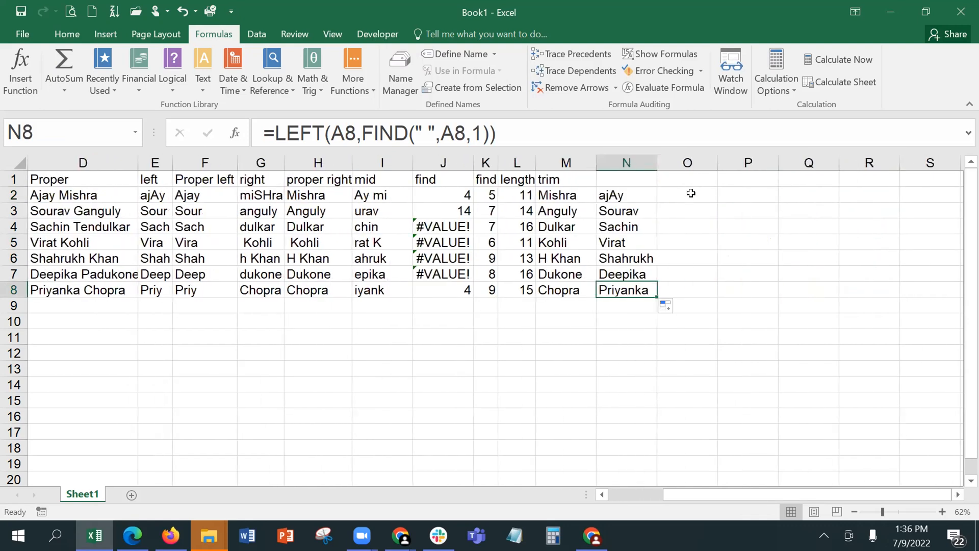
click(690, 193)
text(=)
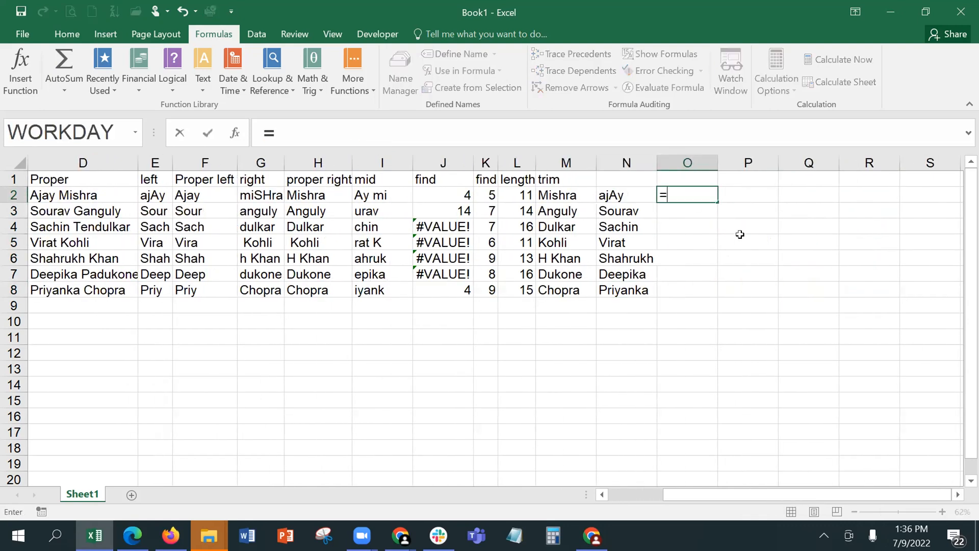
text(le)
key(BackSpace)
text(len)
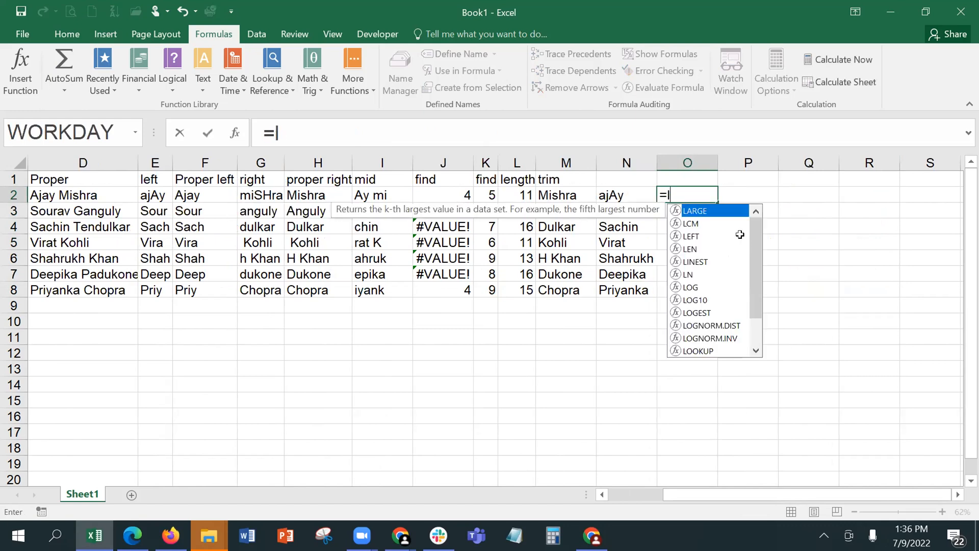
click(621, 199)
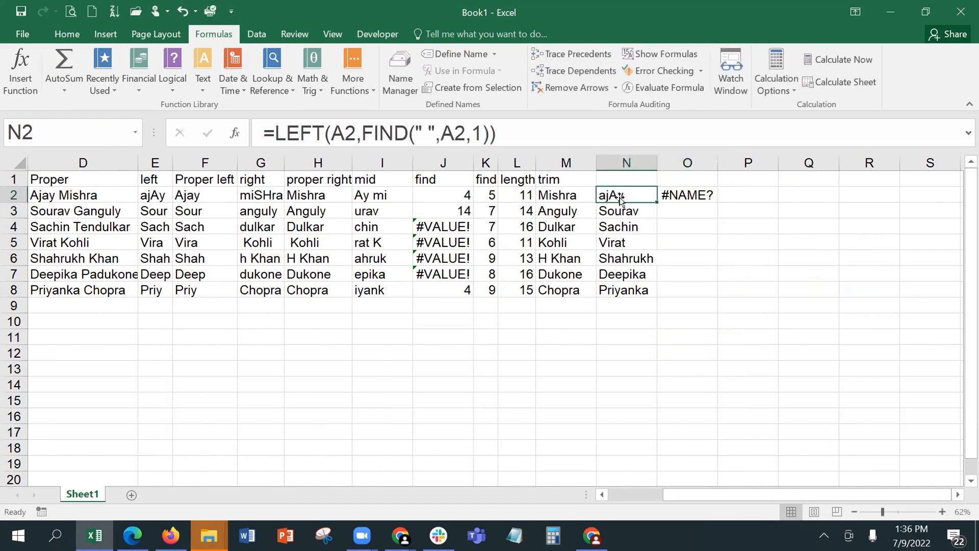
click(692, 193)
click(458, 124)
text((a)
text(3)
key(BackSpace)
text(4)
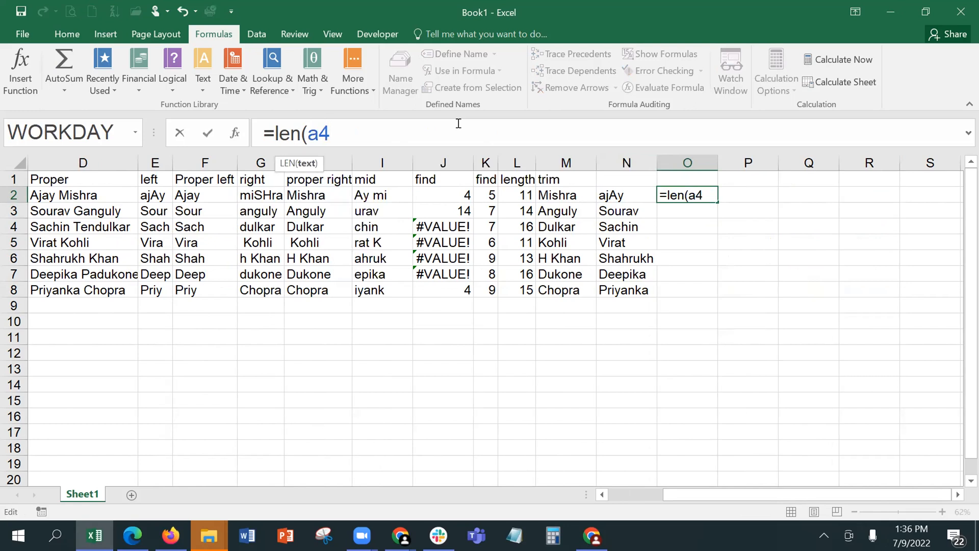
key(BackSpace)
text(2)
key(BackSpace)
key(BackSpace)
text(n)
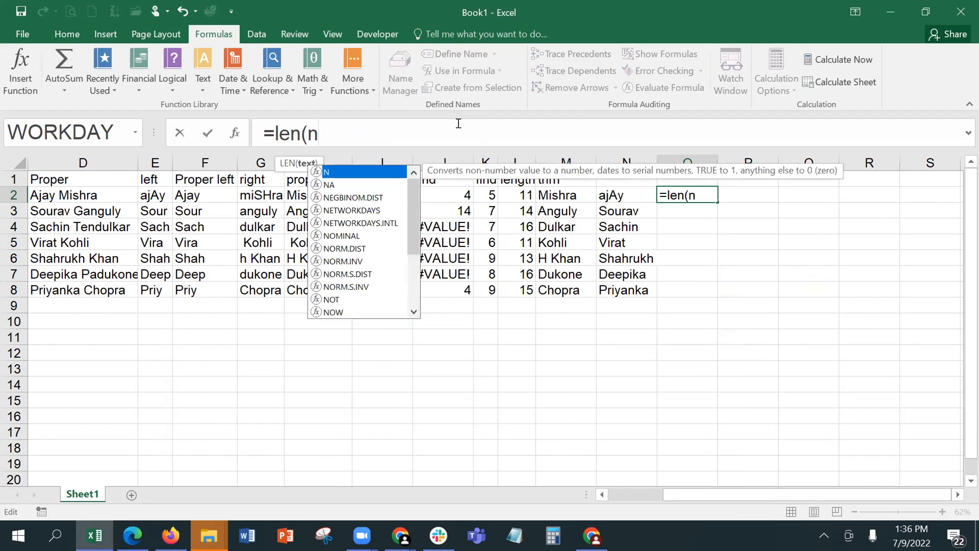
text(2)
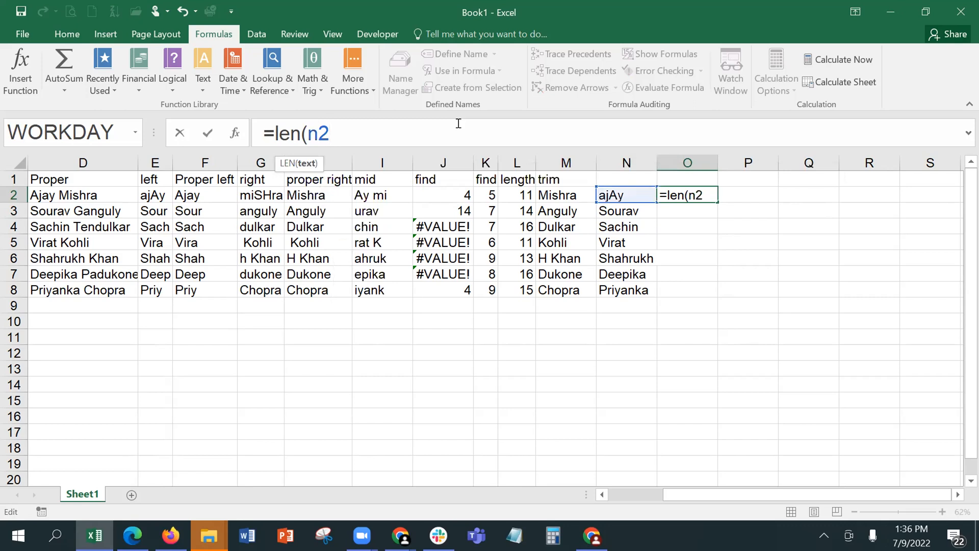
key(Return)
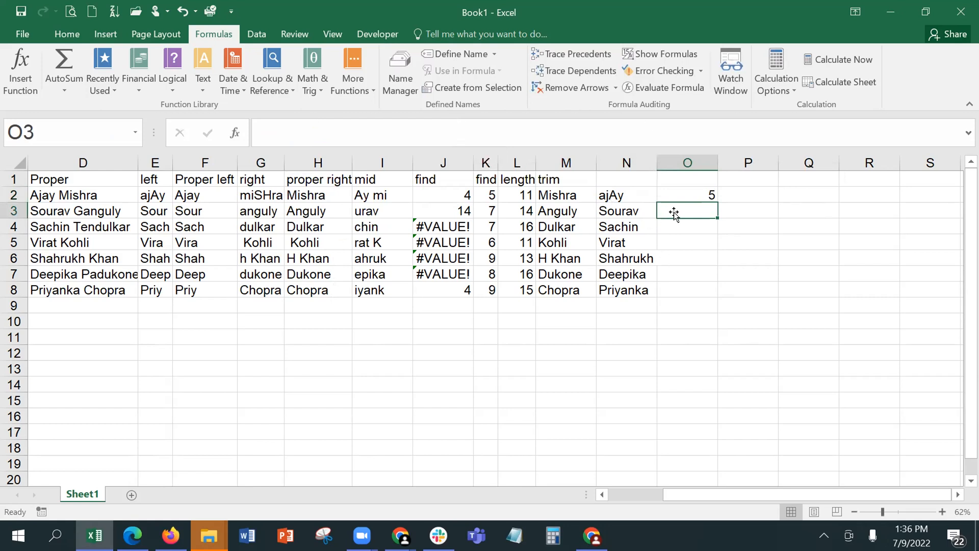
Fill the LEN formula from O2 down through O8 and reselect O2 to review its formula
click(691, 196)
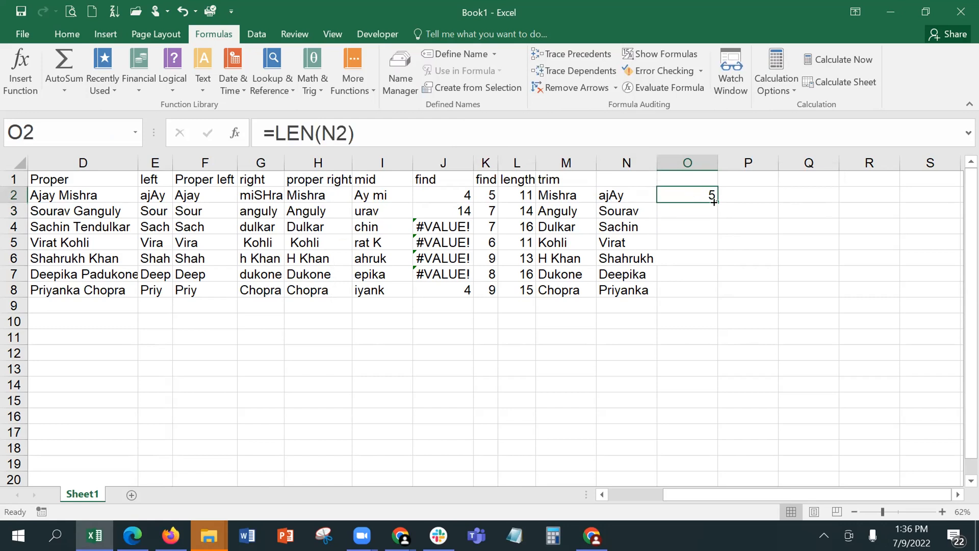
drag(713, 210, 702, 290)
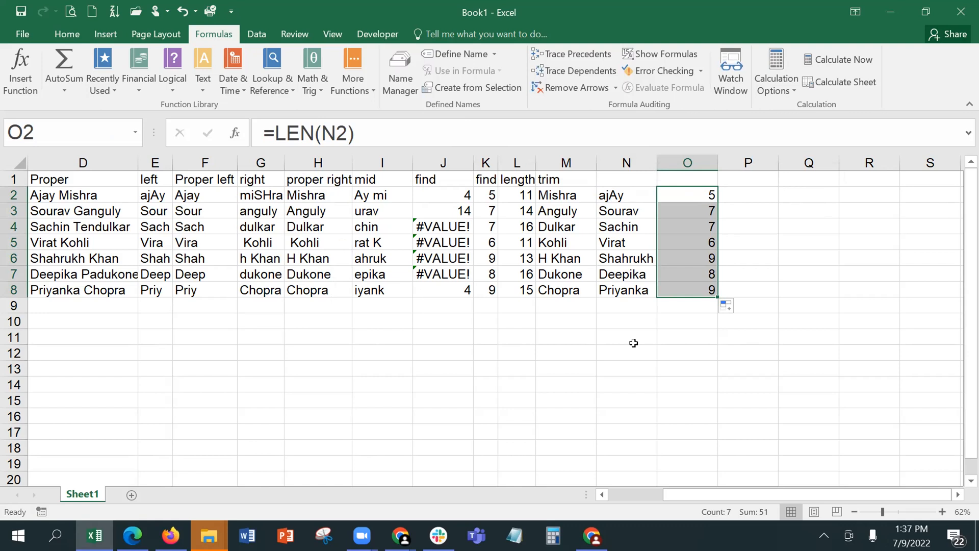
click(692, 192)
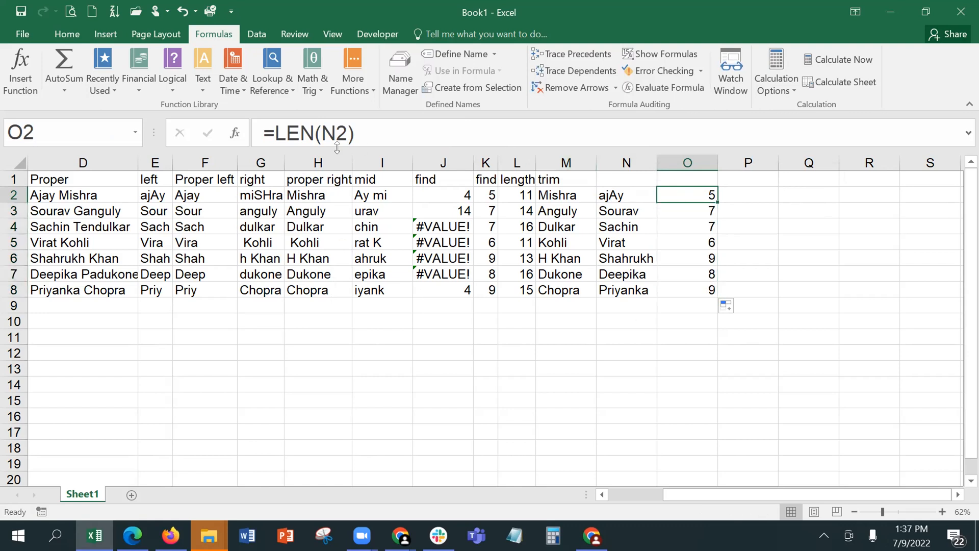
Try changing the N2 formula to =LEFT(A2,FIND(" ",A2,1)-1) to drop the trailing space
click(641, 194)
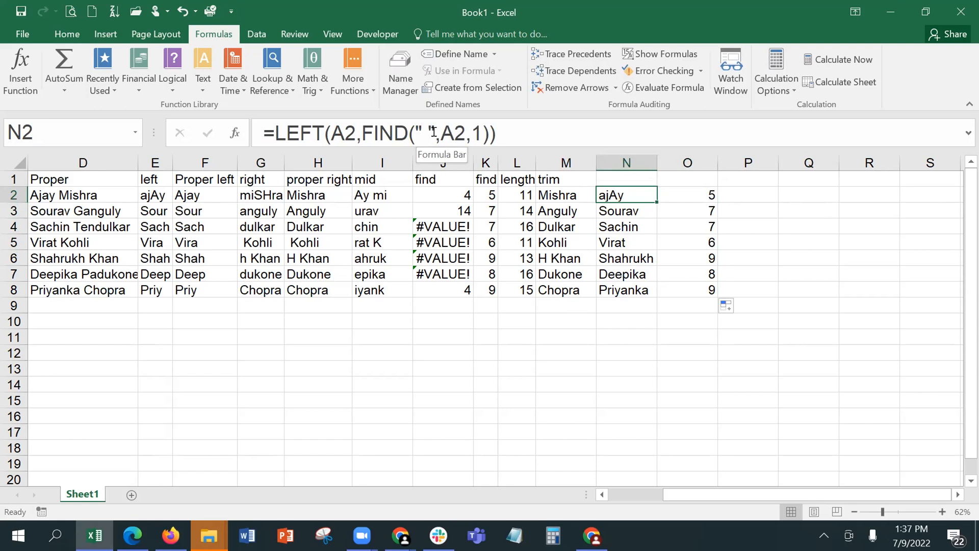
click(488, 132)
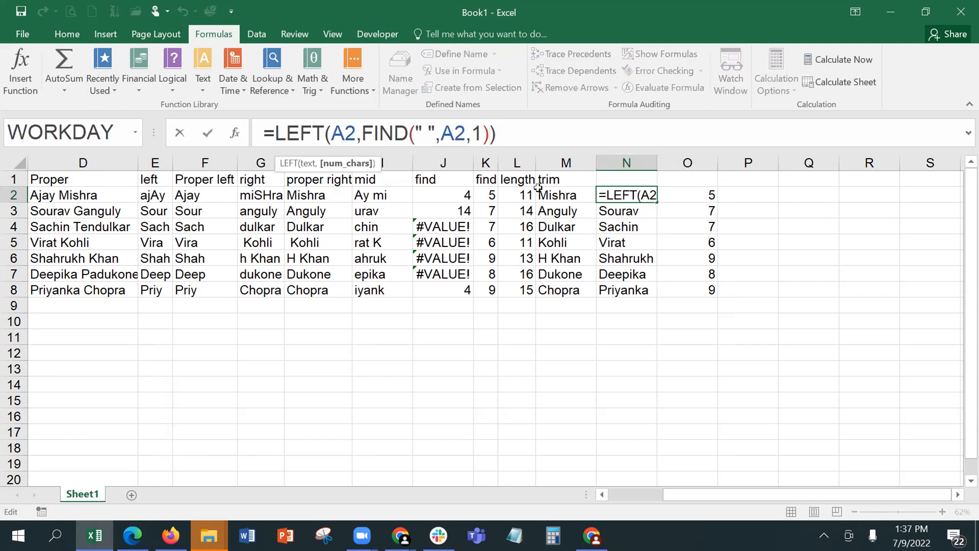
text(-1)
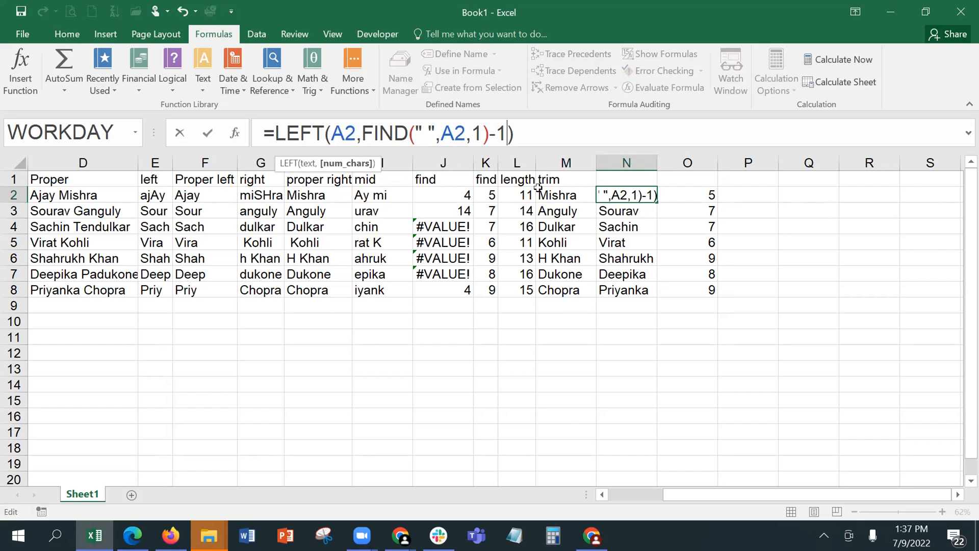
key(Return)
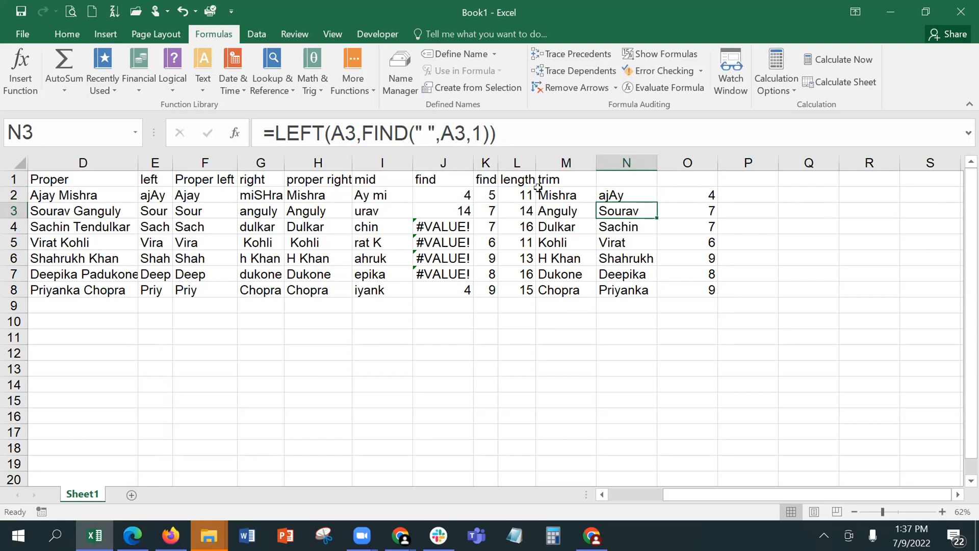
Try filling the N2 formula down through N8, and undo both the fill and the formula change
click(636, 195)
drag(654, 201, 656, 295)
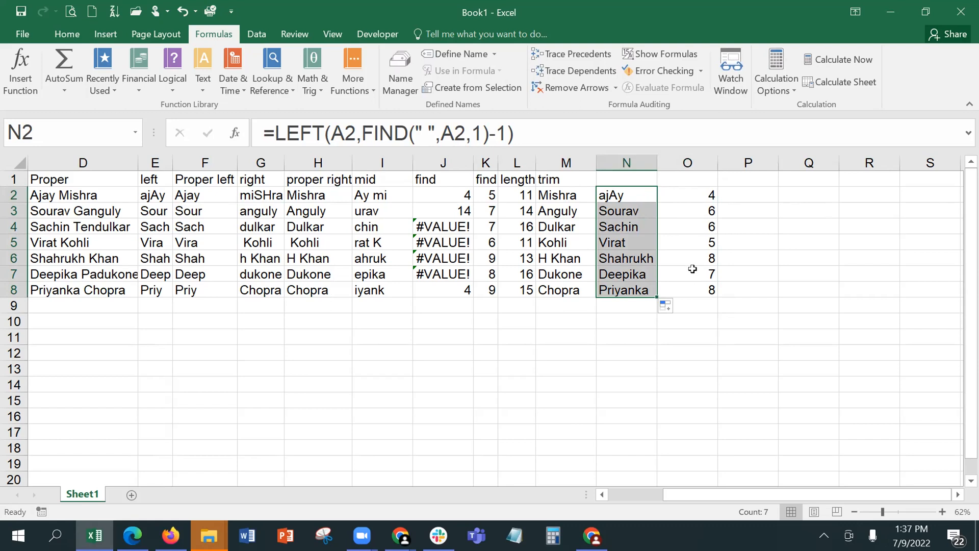
key(ctrl+z)
key(ctrl+z)
Enter the formula =CONCATENATE(N2,"&") in cell P2 and reselect P2 to review it
click(748, 194)
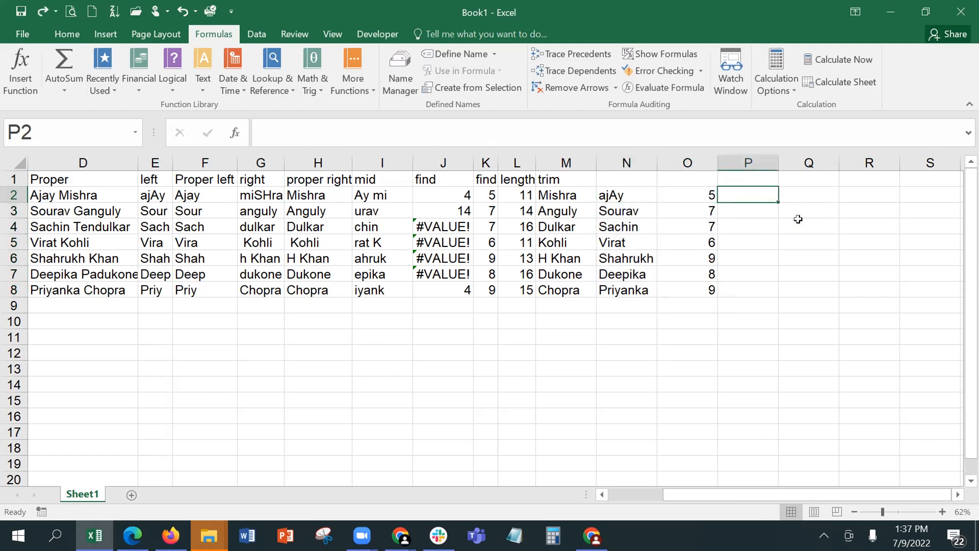
text(=)
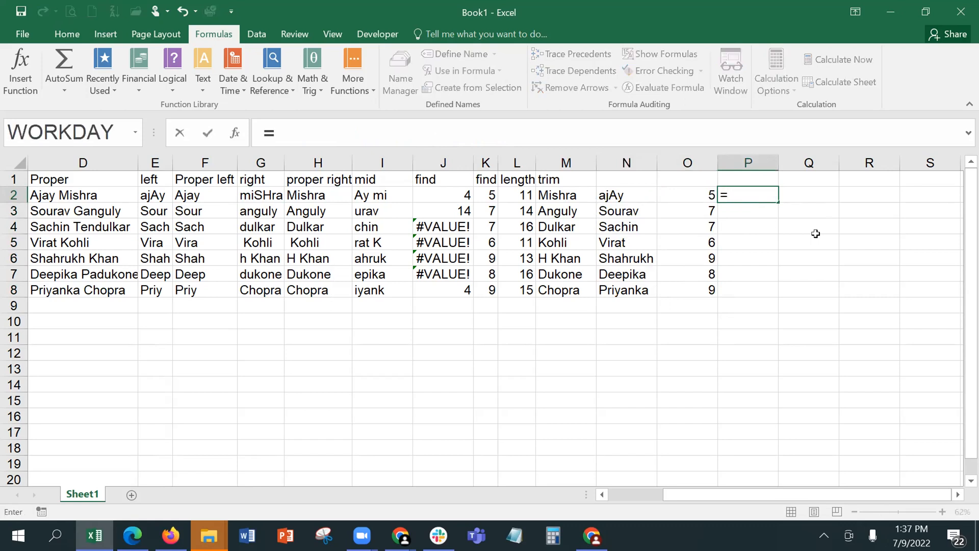
text(con)
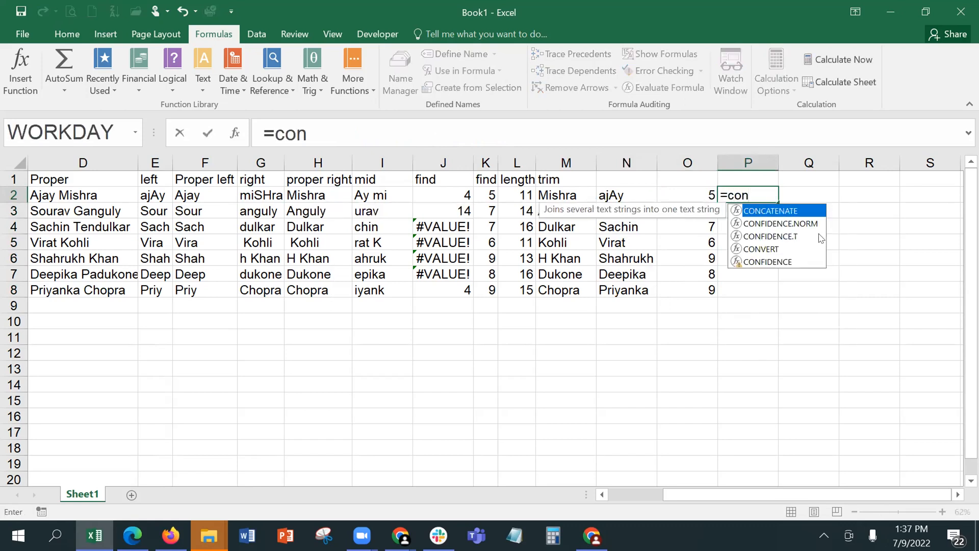
double_click(806, 210)
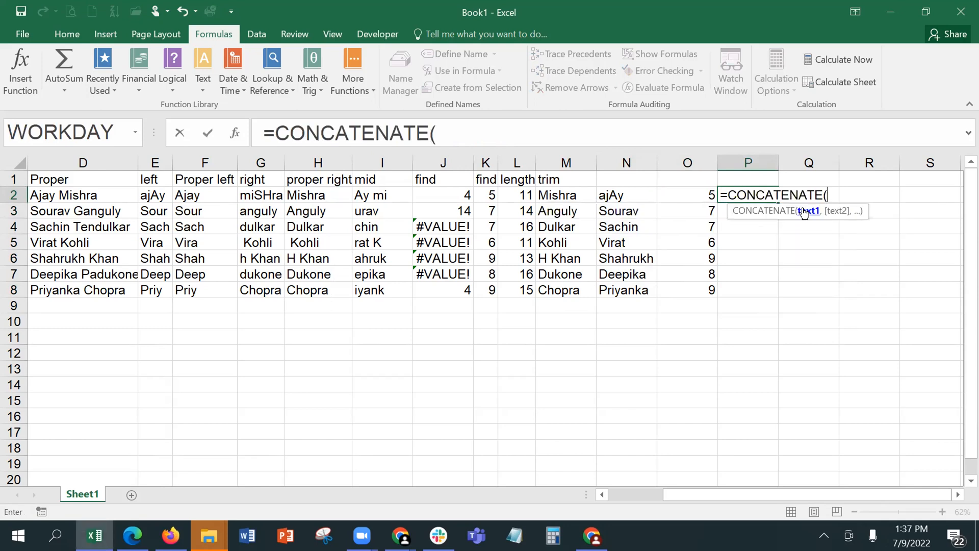
click(615, 194)
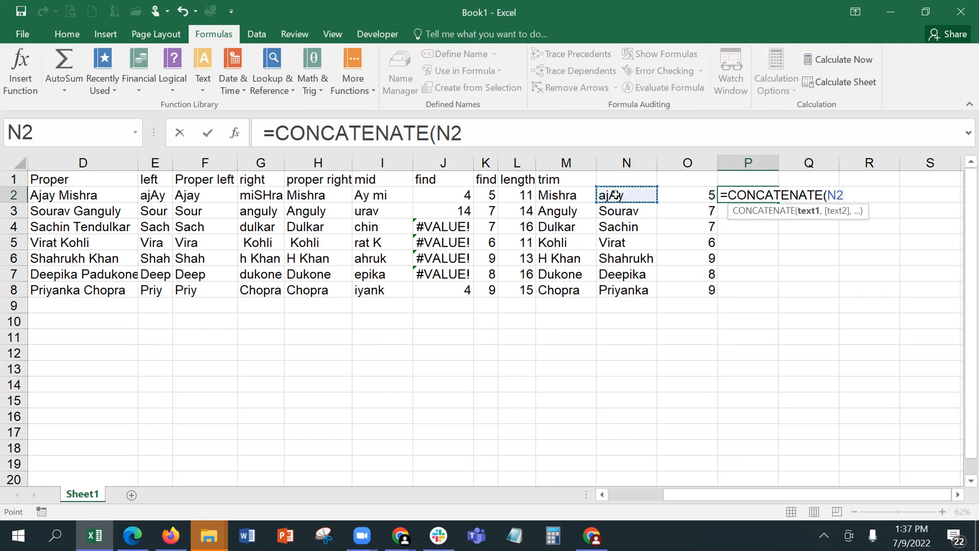
text(,"&")
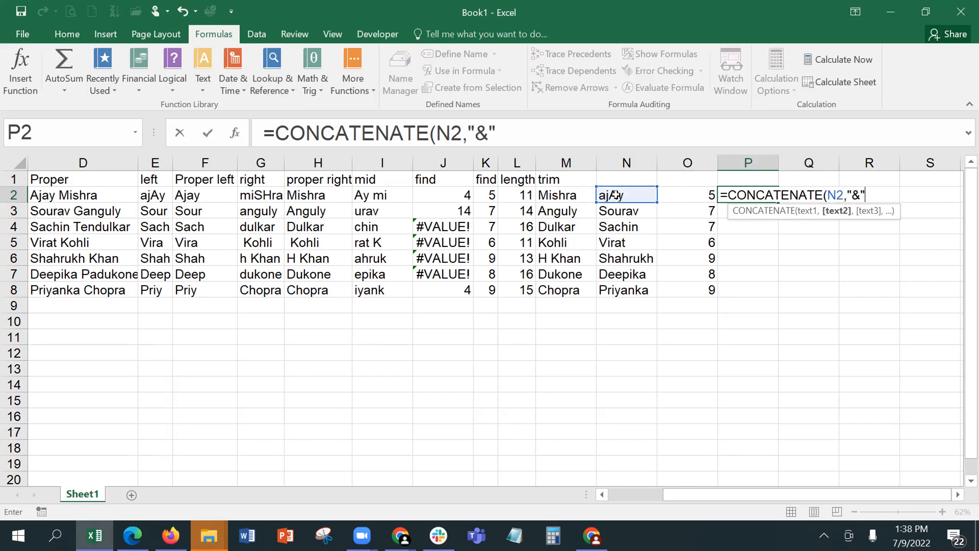
text())
key(Return)
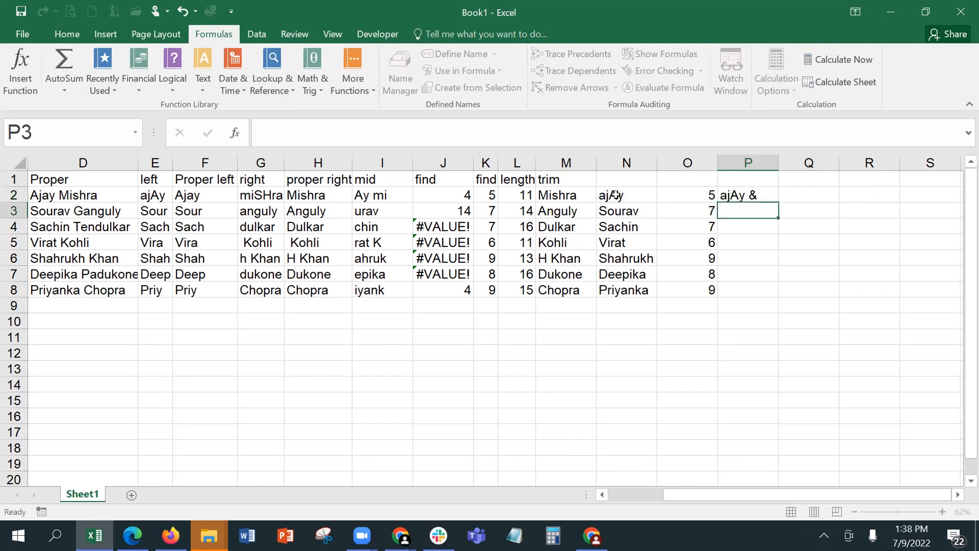
click(734, 196)
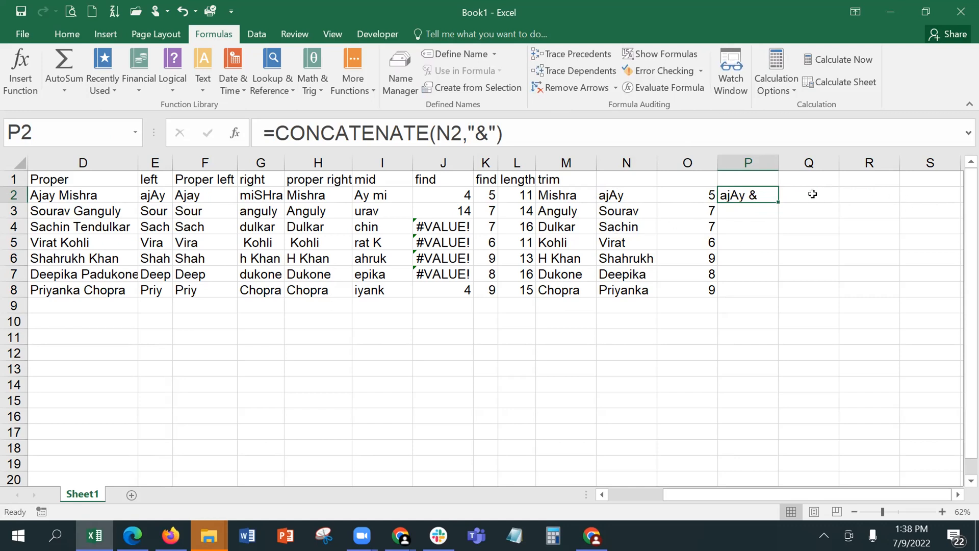
Change the N2 formula to =LEFT(A2,FIND(" ",A2,1)-1) to remove the trailing space and check the joined text in P2
click(612, 193)
click(488, 133)
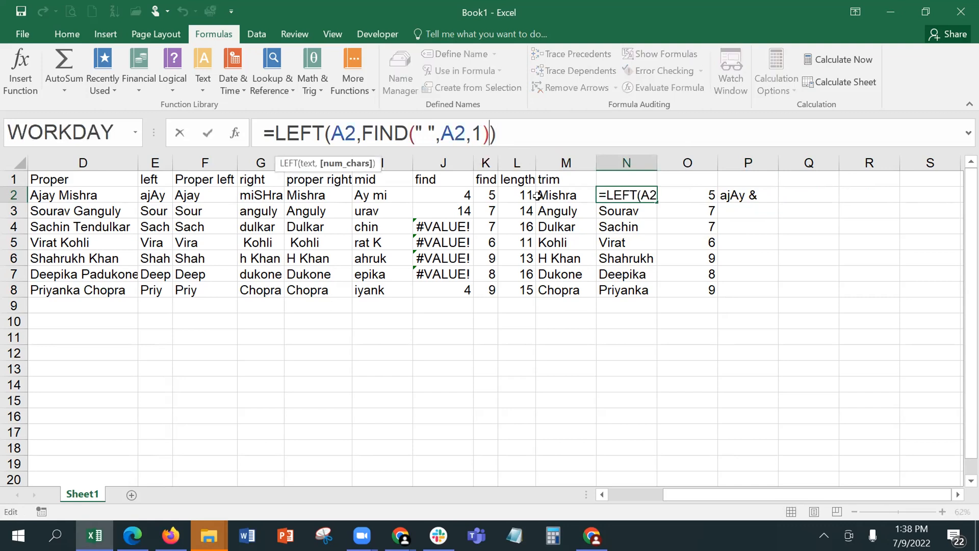
text(-1)
key(Return)
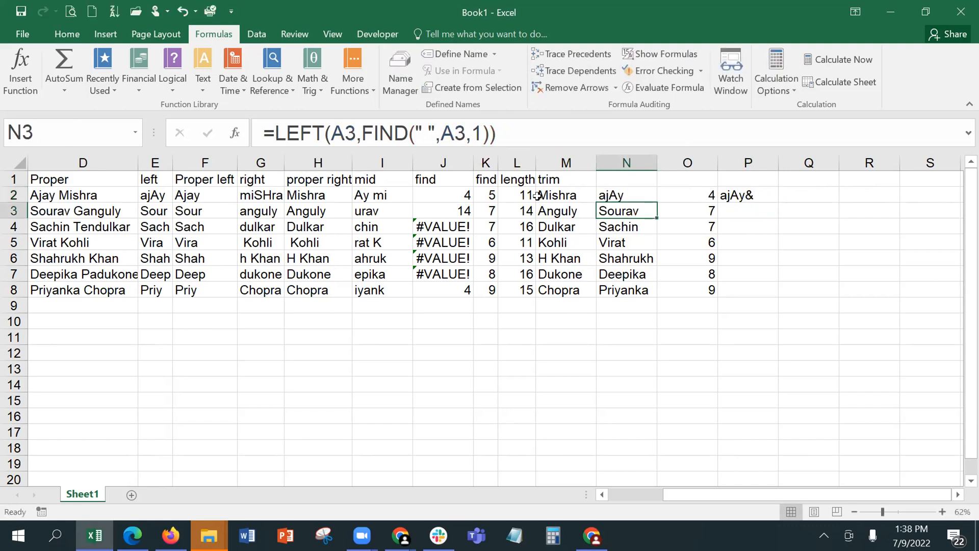
click(780, 196)
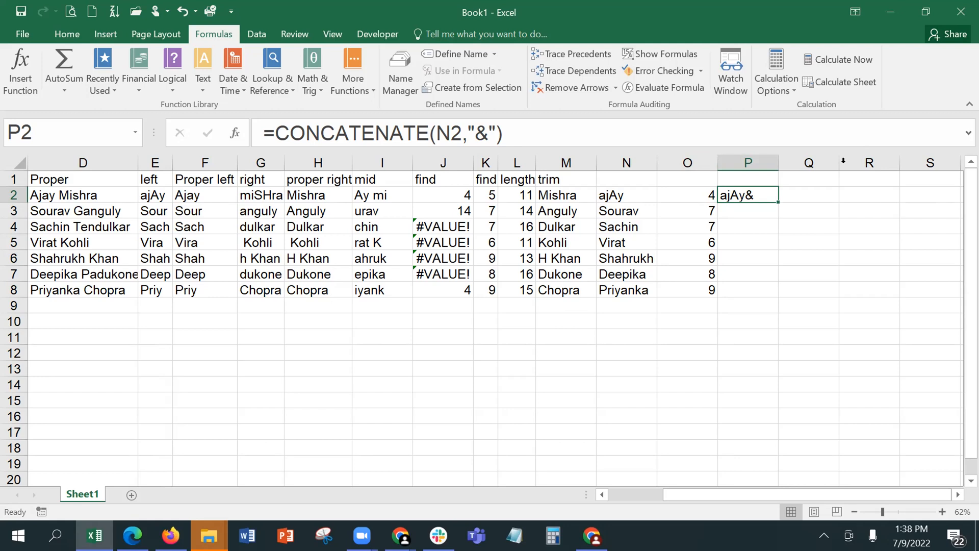
Enter the header "concatenate" in cell P1
click(767, 176)
text(c)
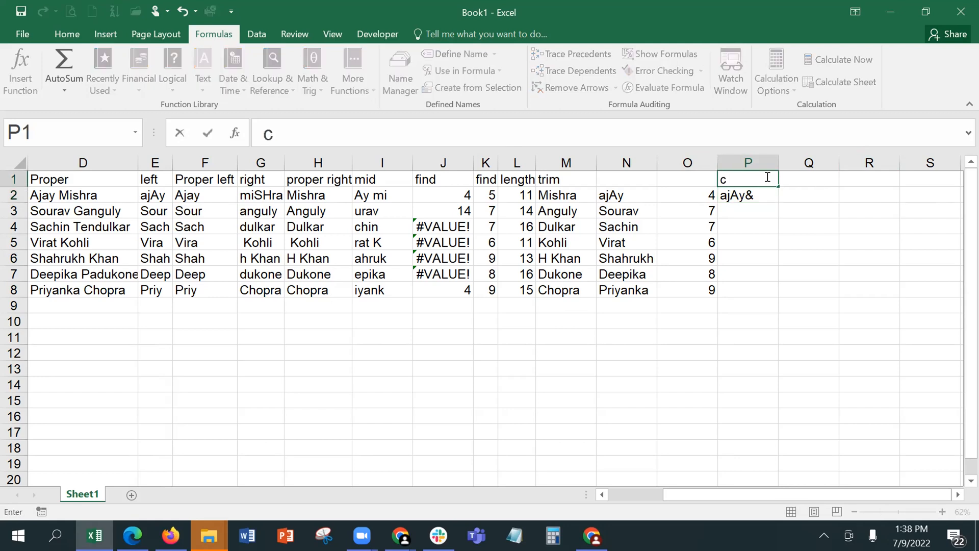
text(oncatenate)
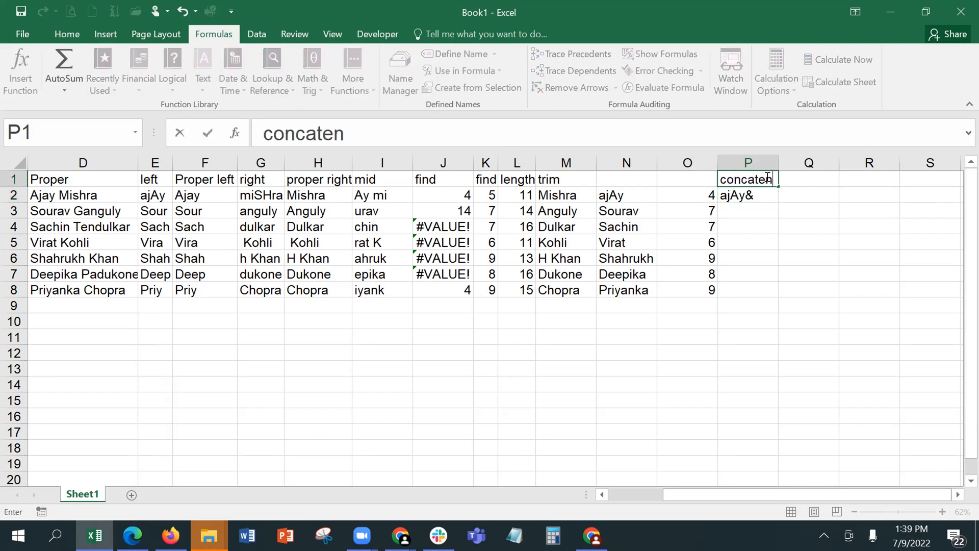
key(Return)
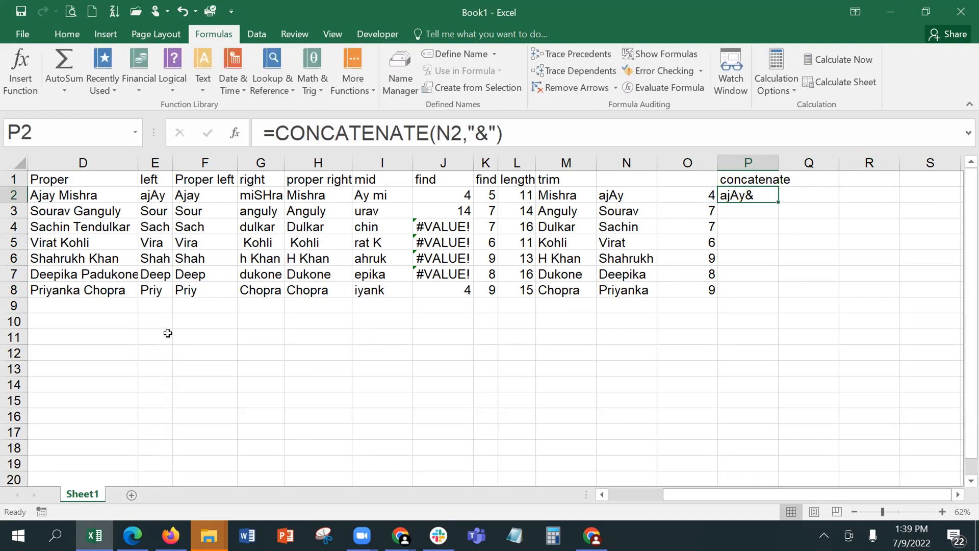
Enter the NOW function in cell D10 to return the current date and time
click(96, 316)
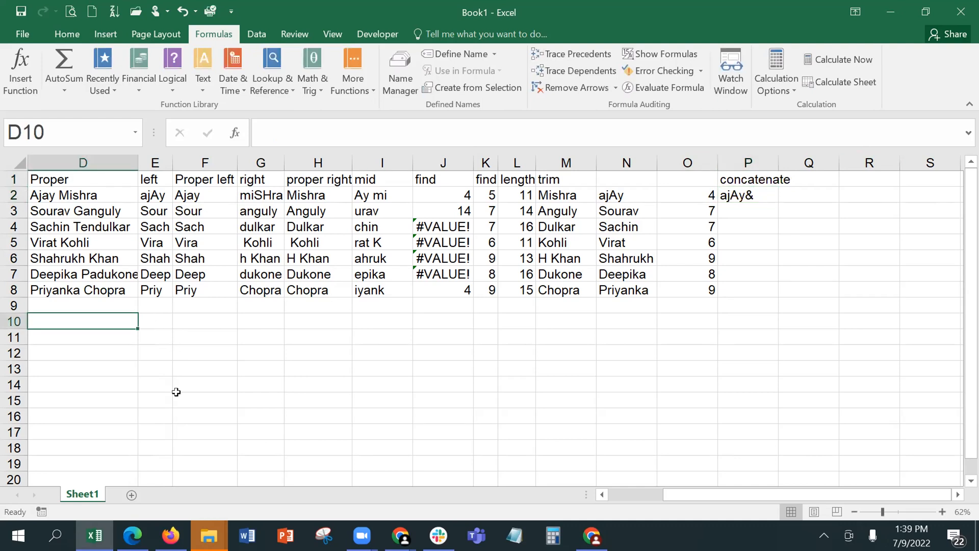
text(=now)
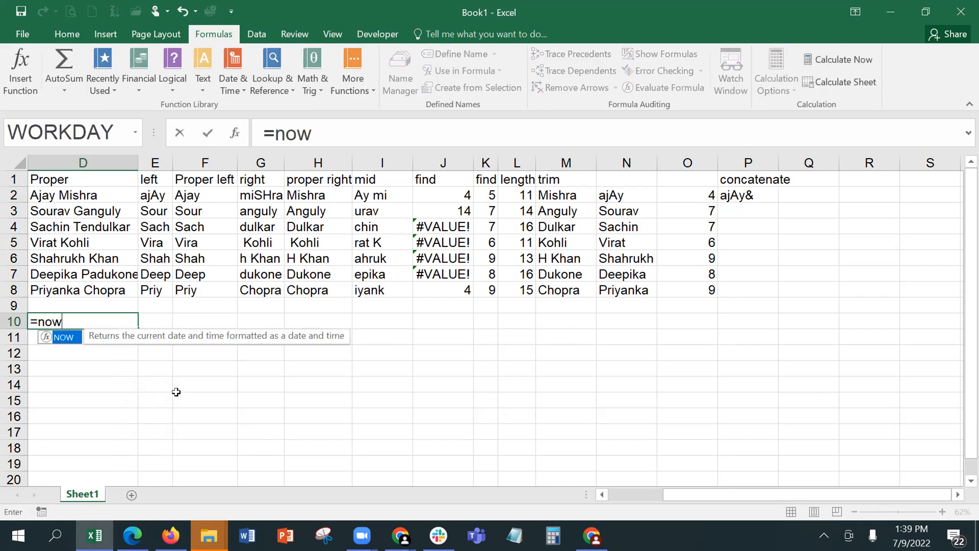
key(Tab)
key(Return)
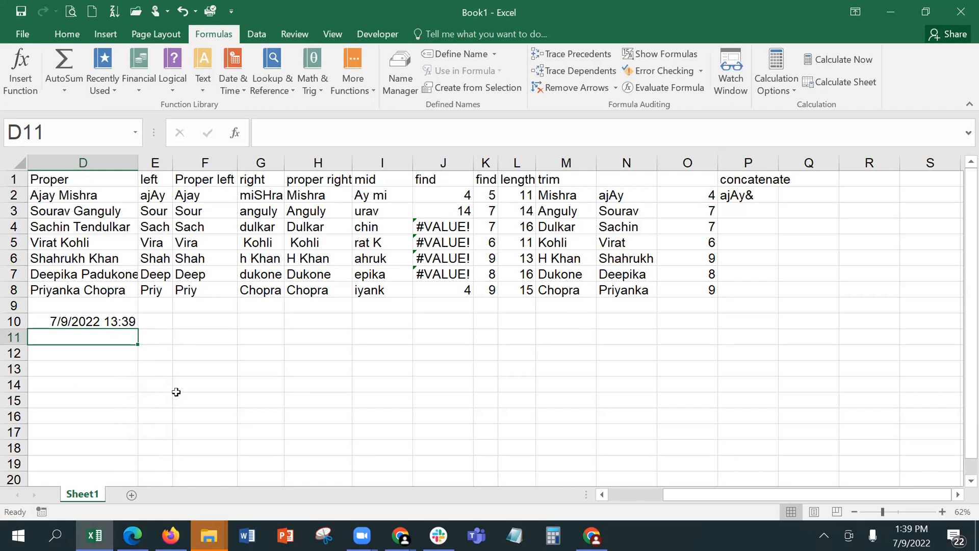
Enter the TODAY function in cell E10 to return the current date, and reselect E10 to review its formula
key(Up)
key(Right)
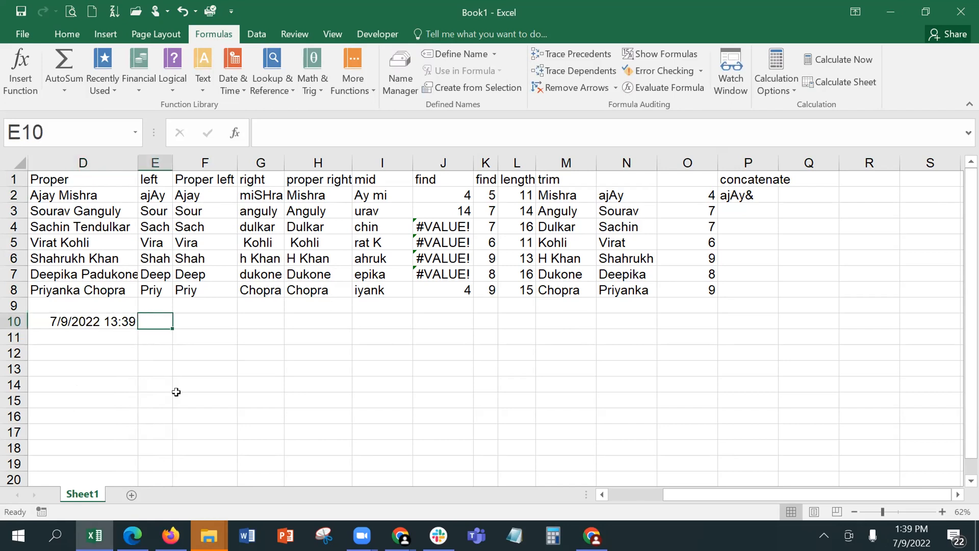
text(=tod)
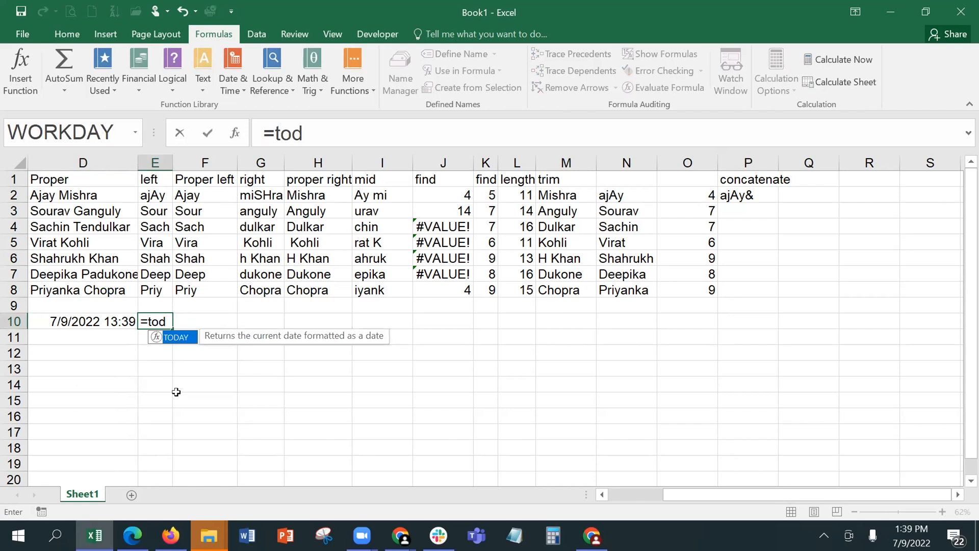
key(Tab)
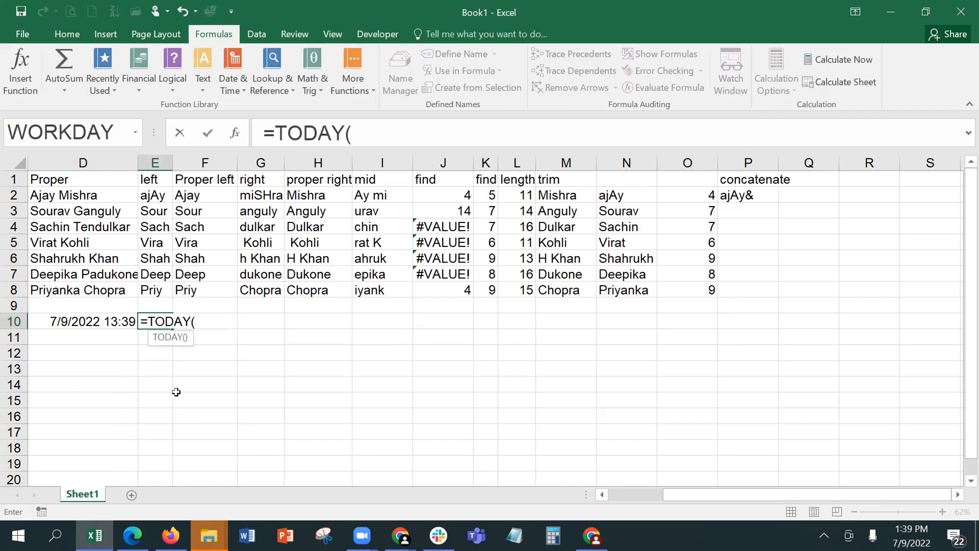
key(Return)
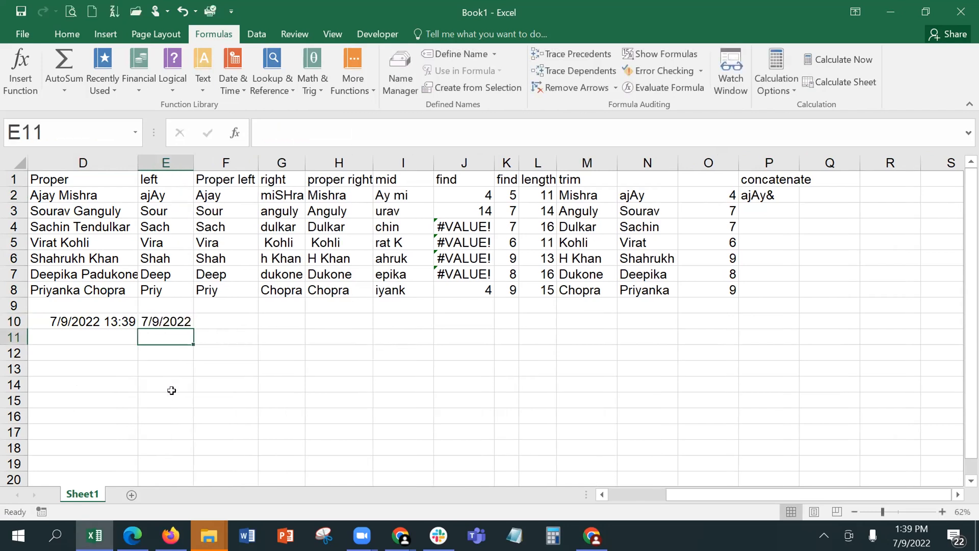
click(153, 315)
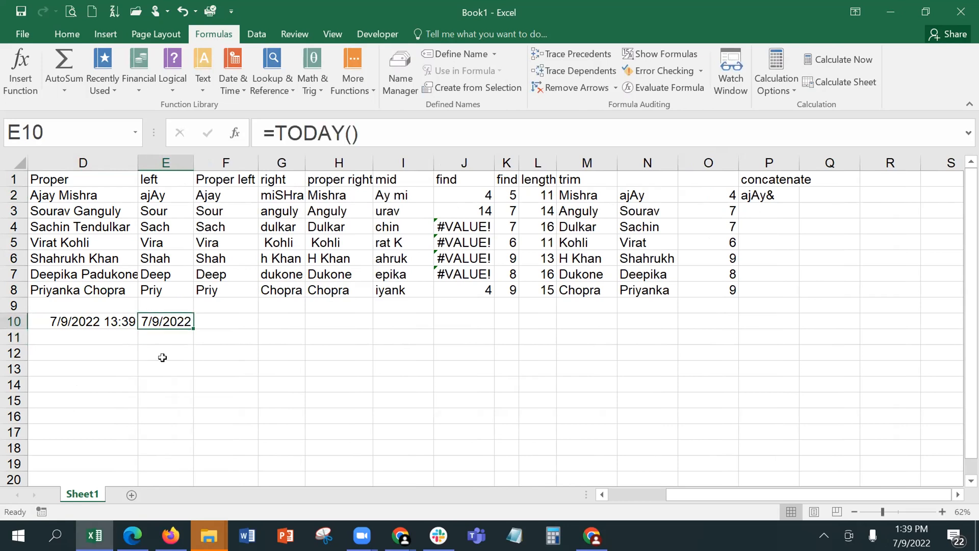
Label the NOW result by entering "Today date & time" in cell D9
key(Up)
key(Left)
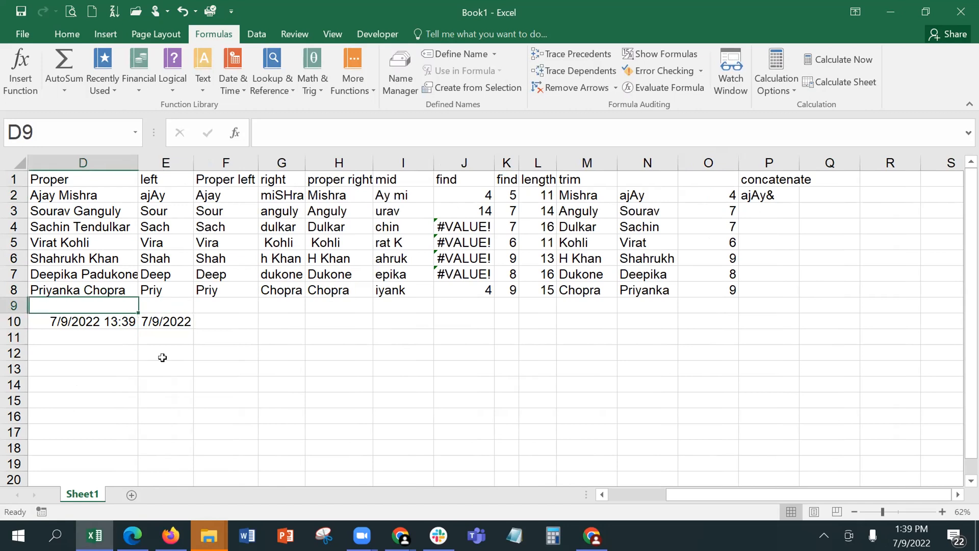
text(Today)
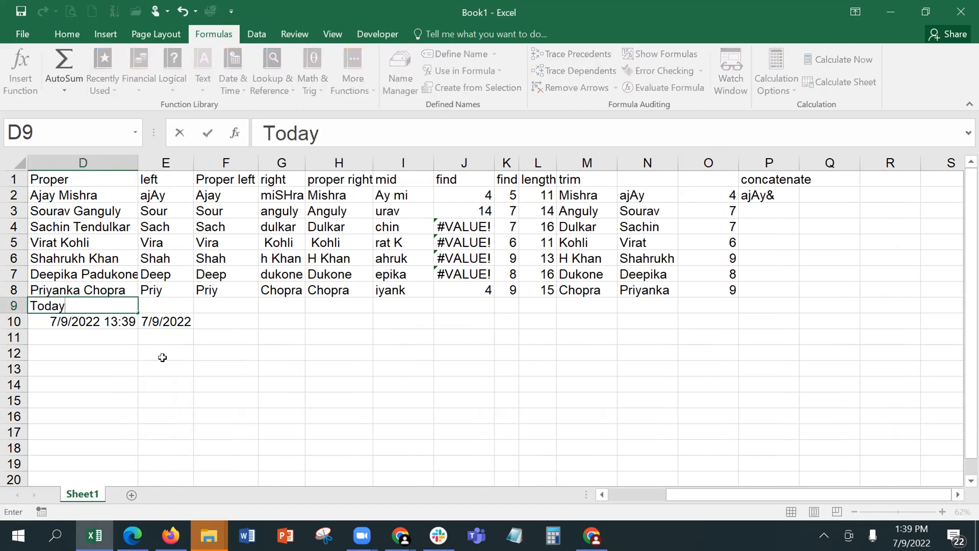
text( date &t)
key(BackSpace)
text(time)
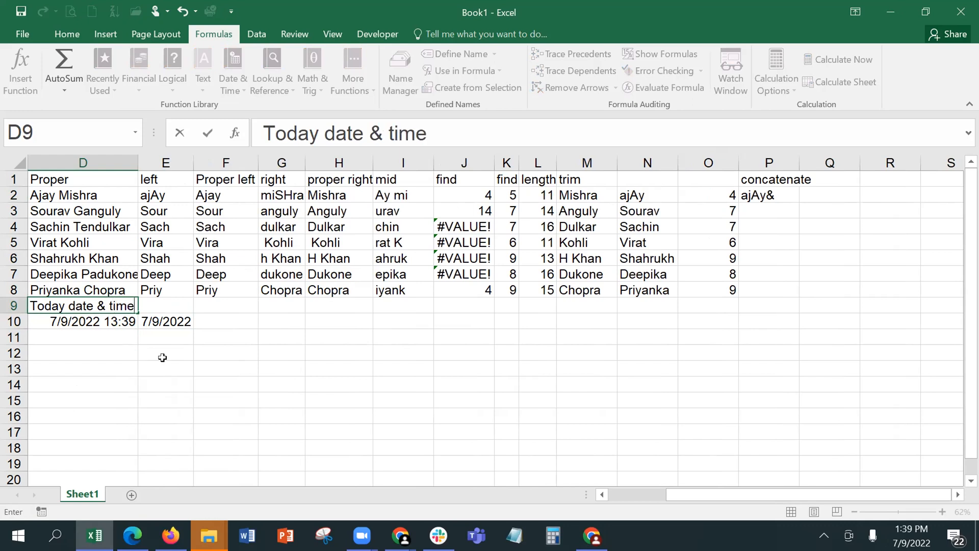
key(Tab)
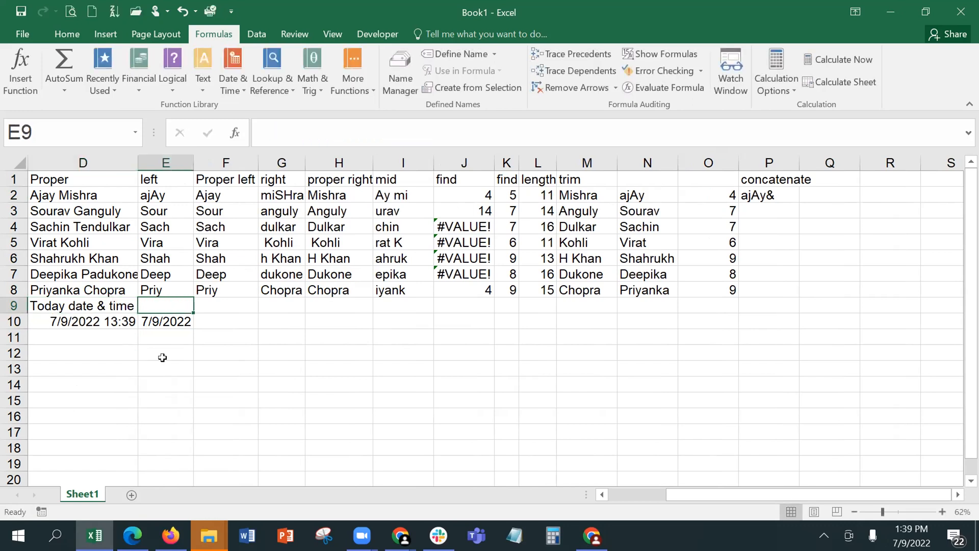
Label the TODAY result by entering "Date" in cell E9
text(T)
key(Escape)
text(Date)
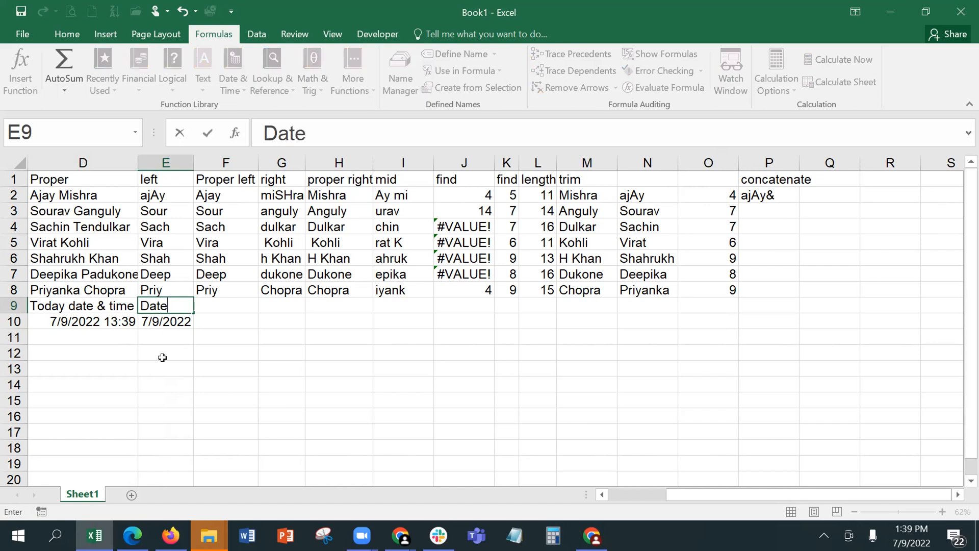
key(Return)
key(Up)
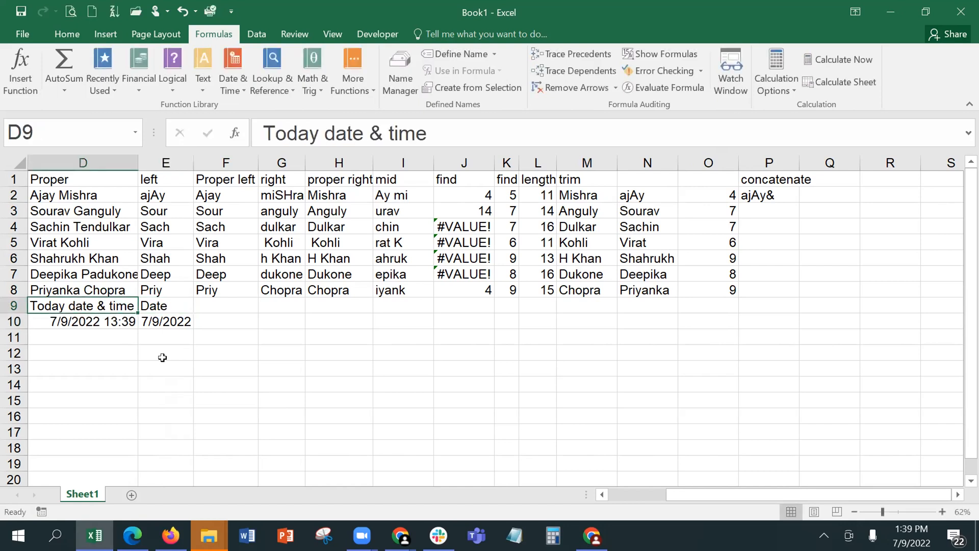
Insert a blank row above row 9 to separate the date labels from the names table
click(9, 302)
click(67, 35)
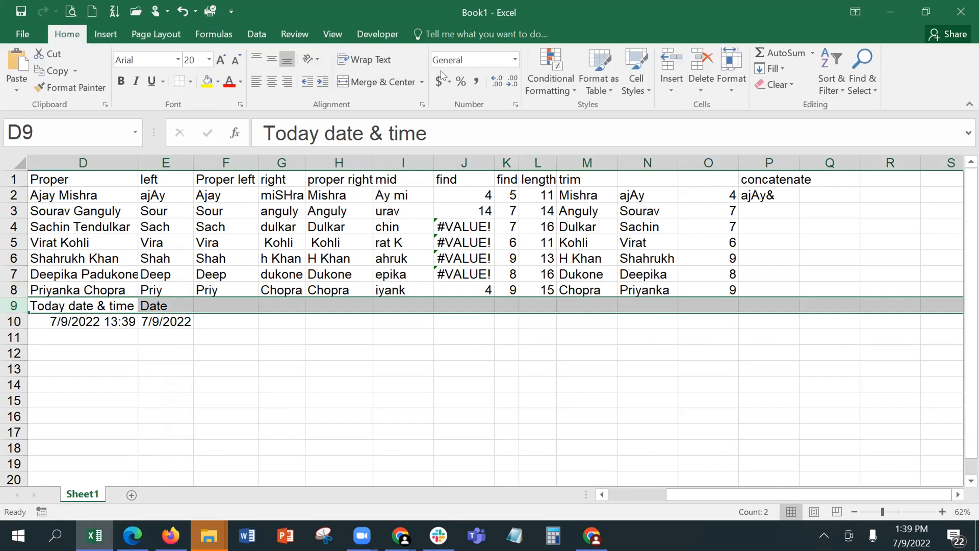
click(671, 64)
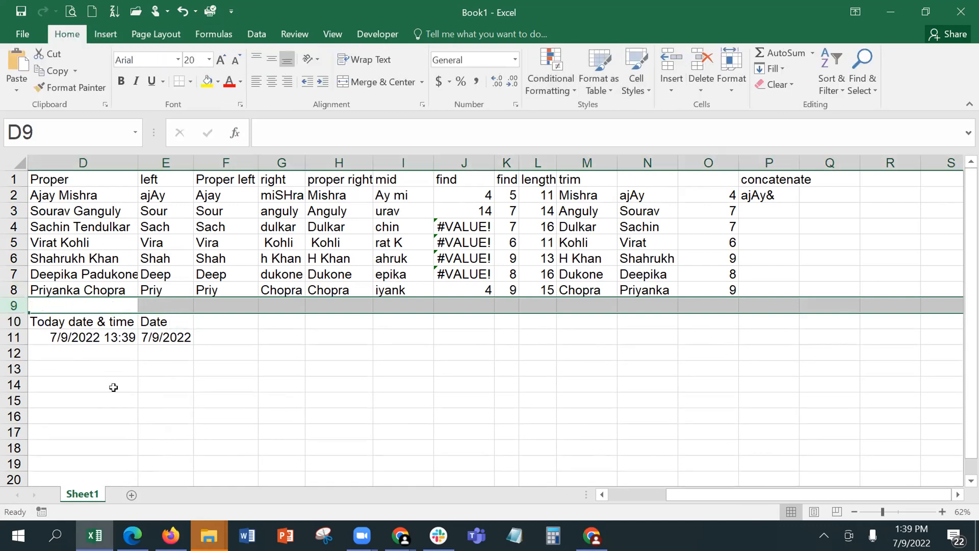
Add the label "Date of birth" in cell F10, beside the Date label
click(152, 338)
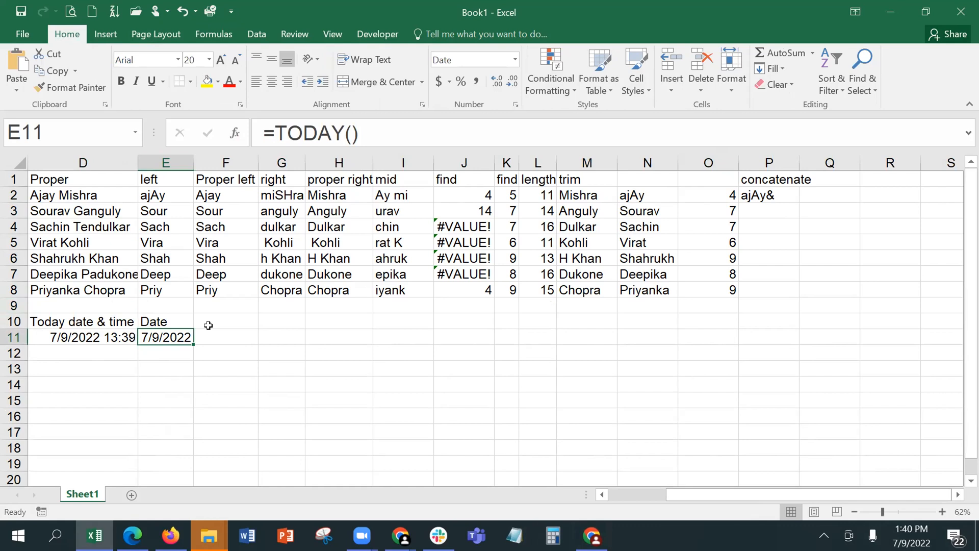
click(97, 366)
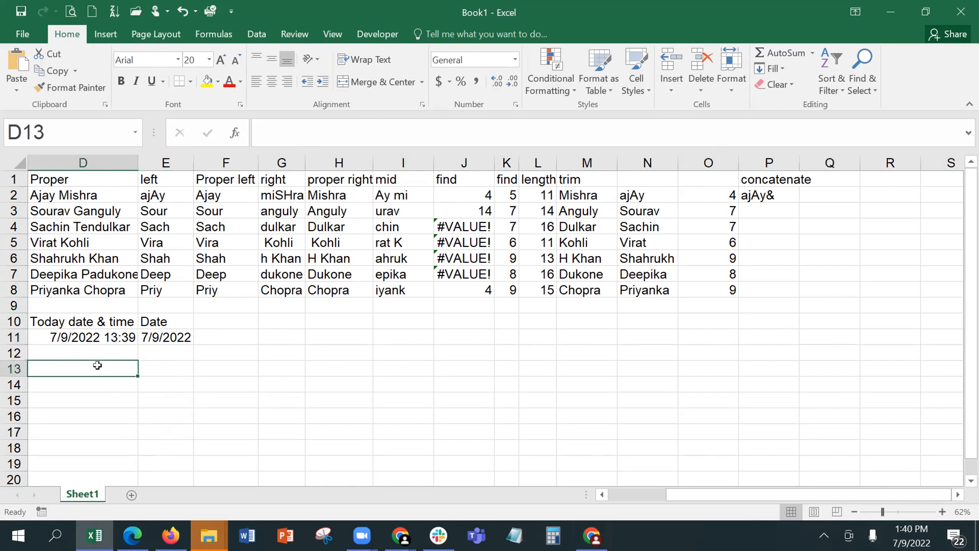
click(240, 320)
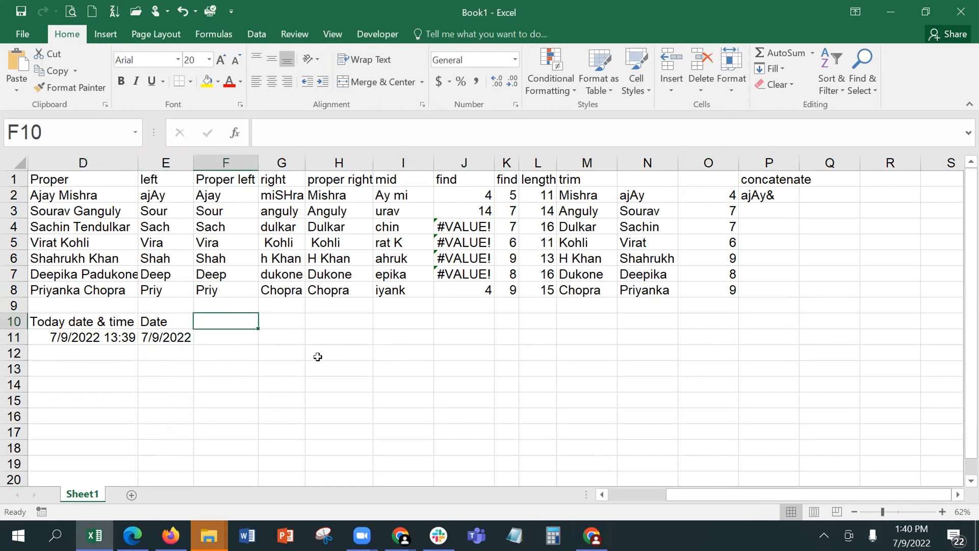
text(Dat)
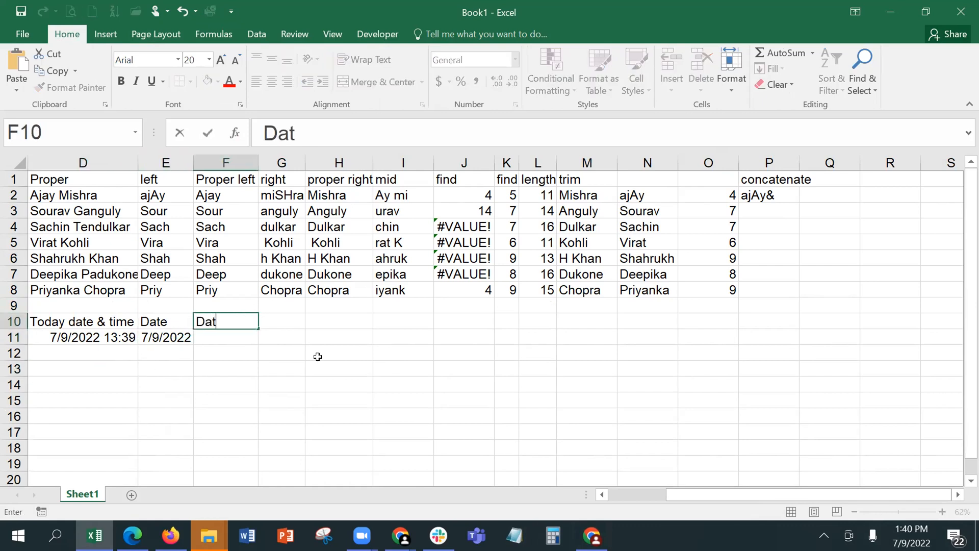
text(e of birth)
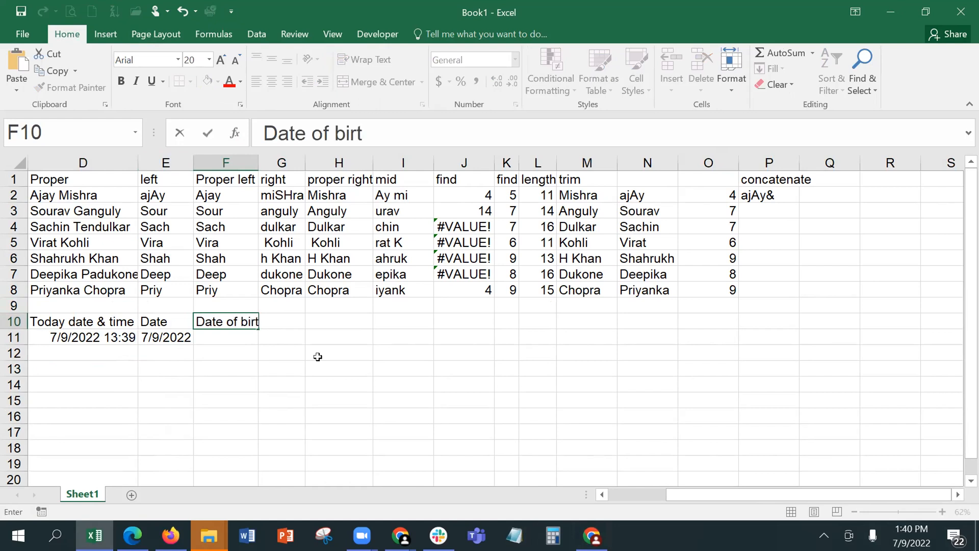
key(Return)
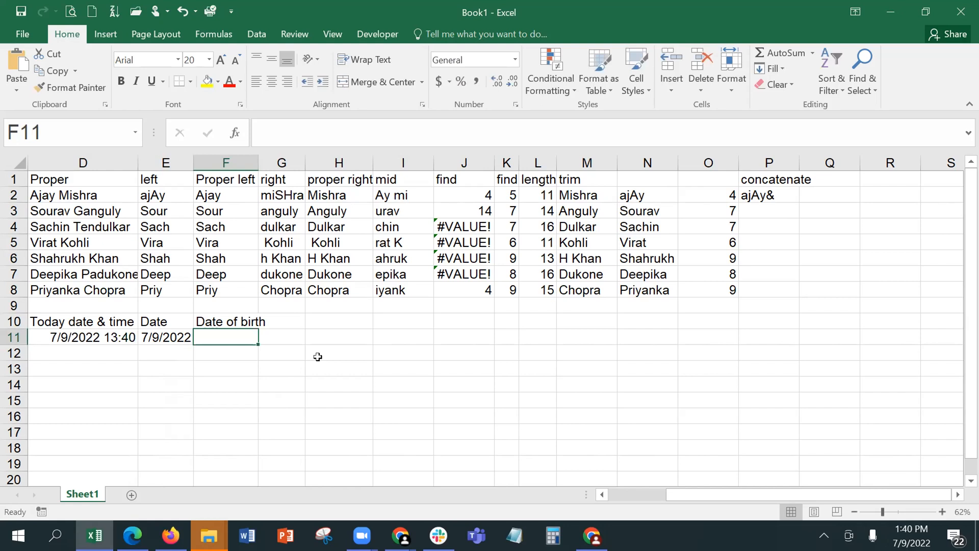
Enter a sample date of birth in cell F11
text(1)
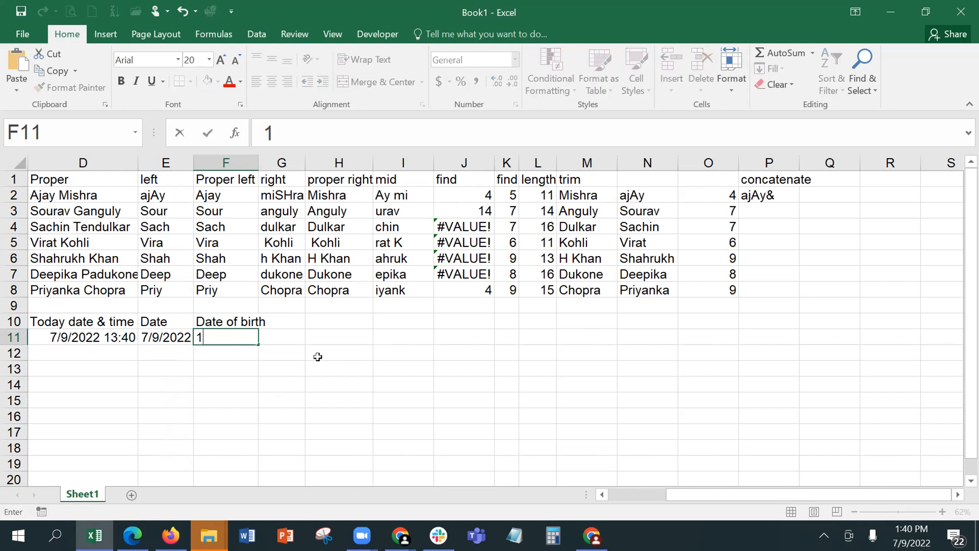
text(/1/1990)
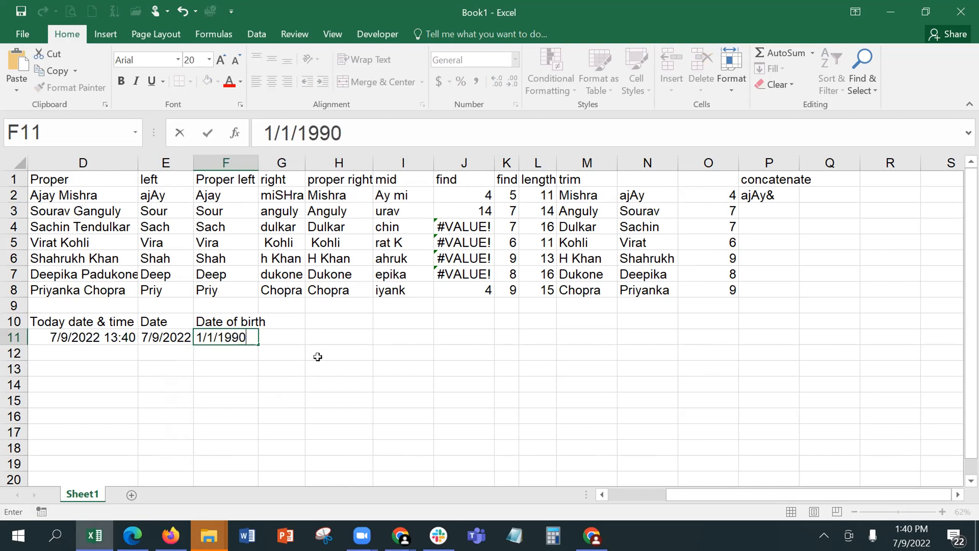
key(Return)
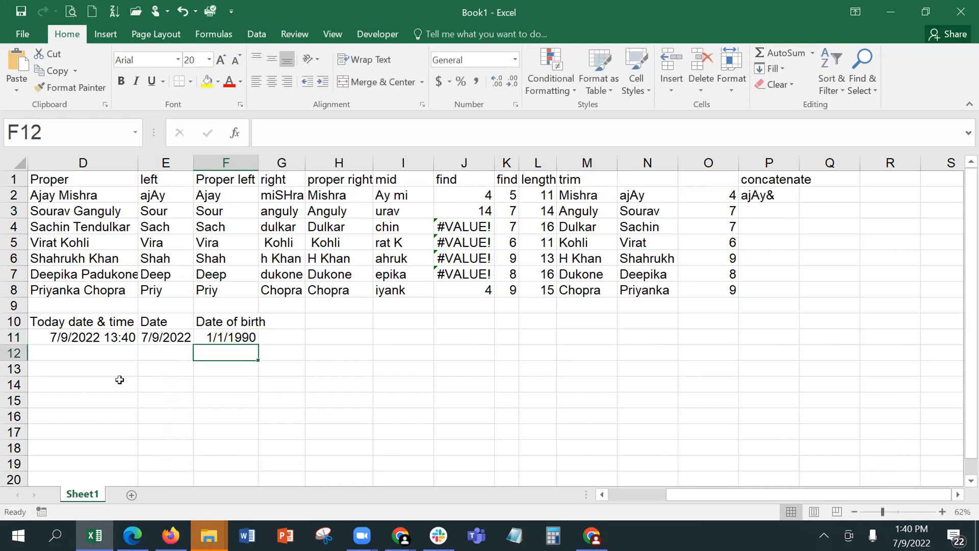
Label cell D13 "Age" and calculate the age in days in E13 with =E11-F11
click(114, 364)
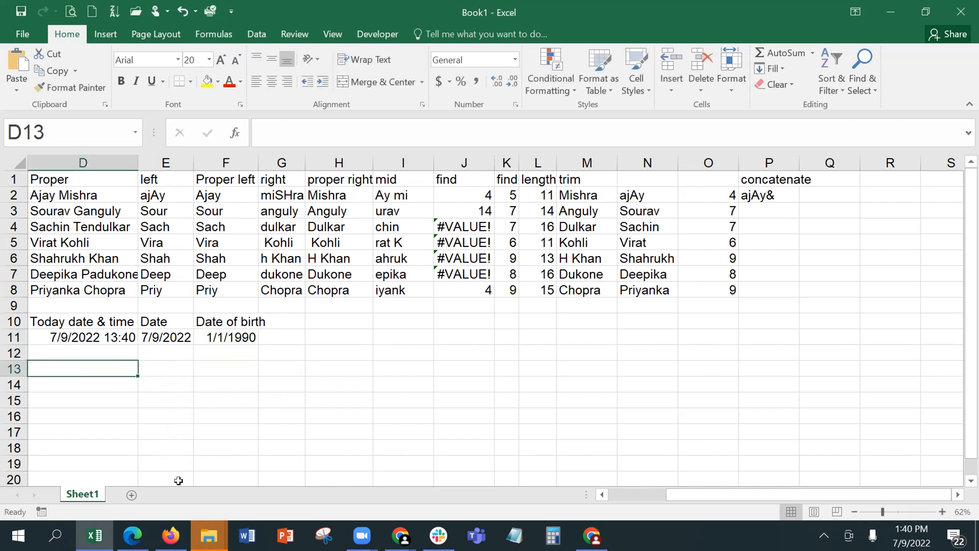
text(Age)
key(Tab)
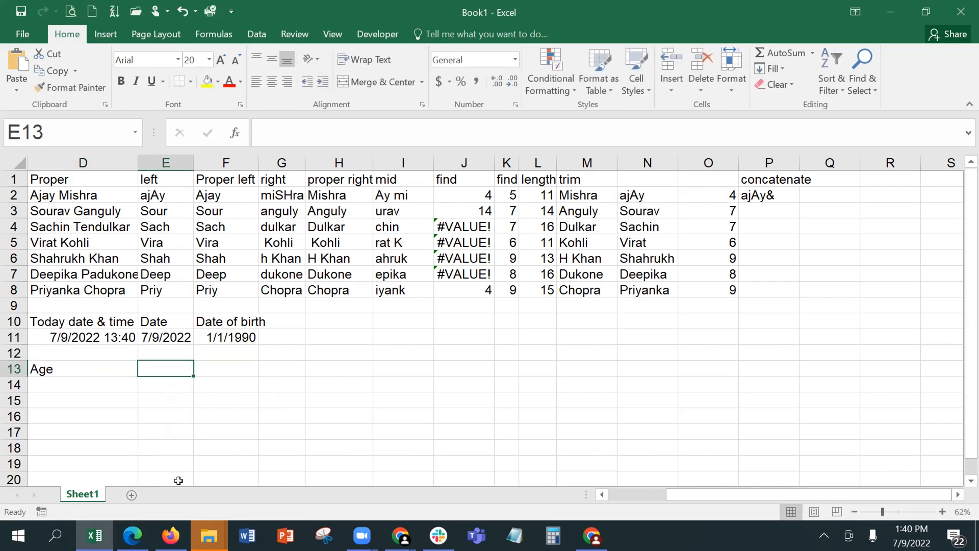
text(=)
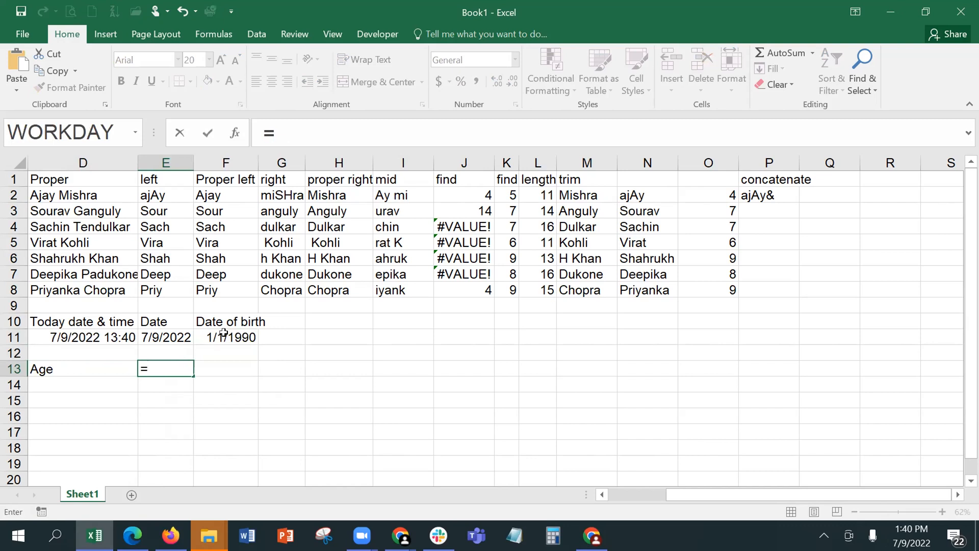
click(169, 337)
text(-)
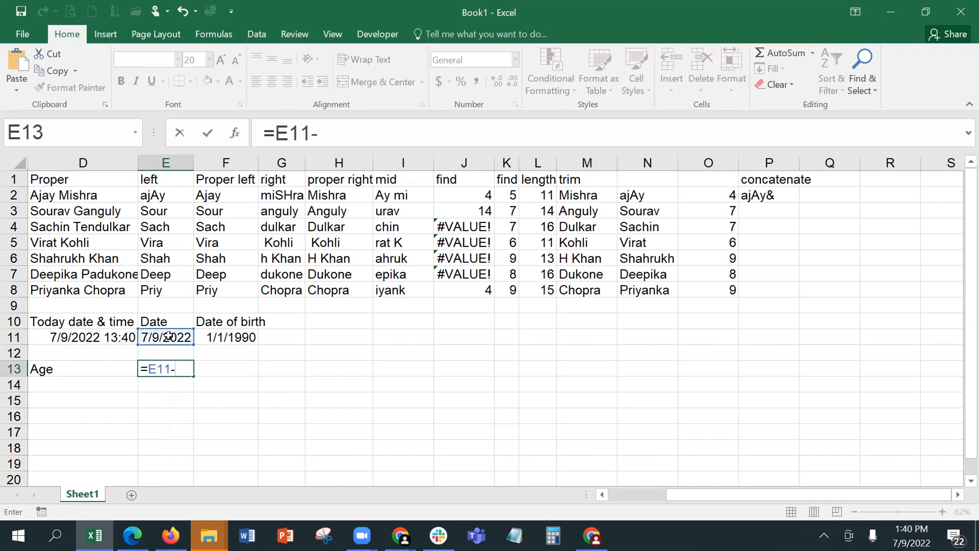
click(216, 338)
key(Return)
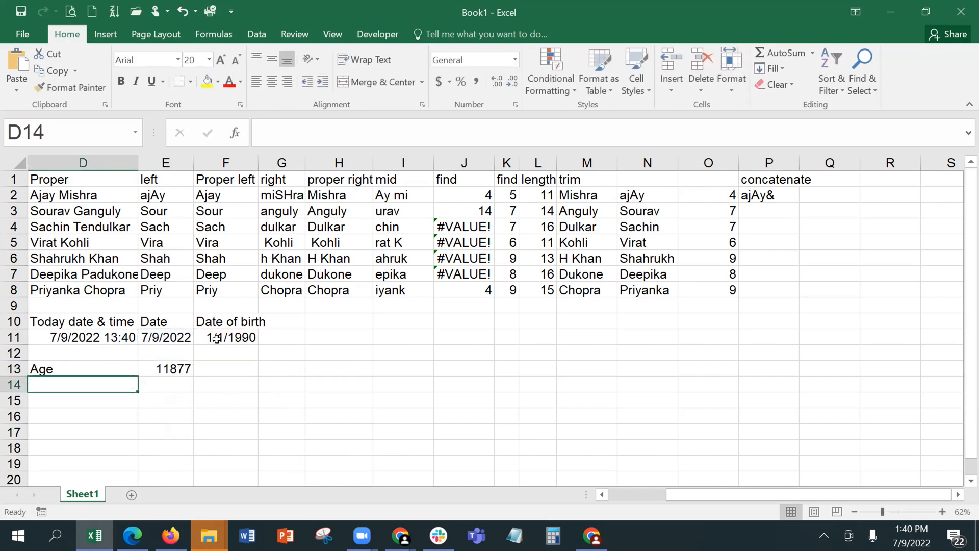
Convert the age in days to years in cell F13 with the formula =E13/365.25
key(Up)
key(Right)
key(Right)
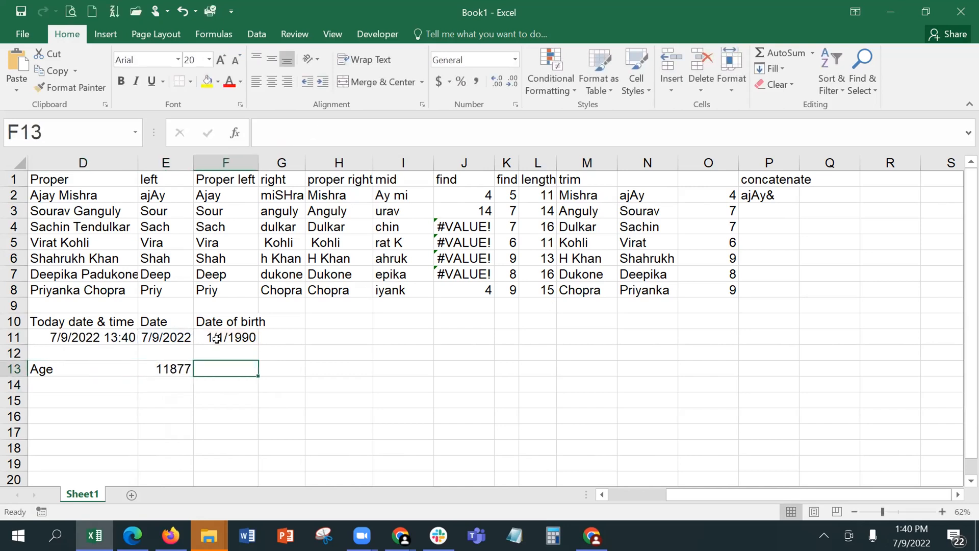
text(=)
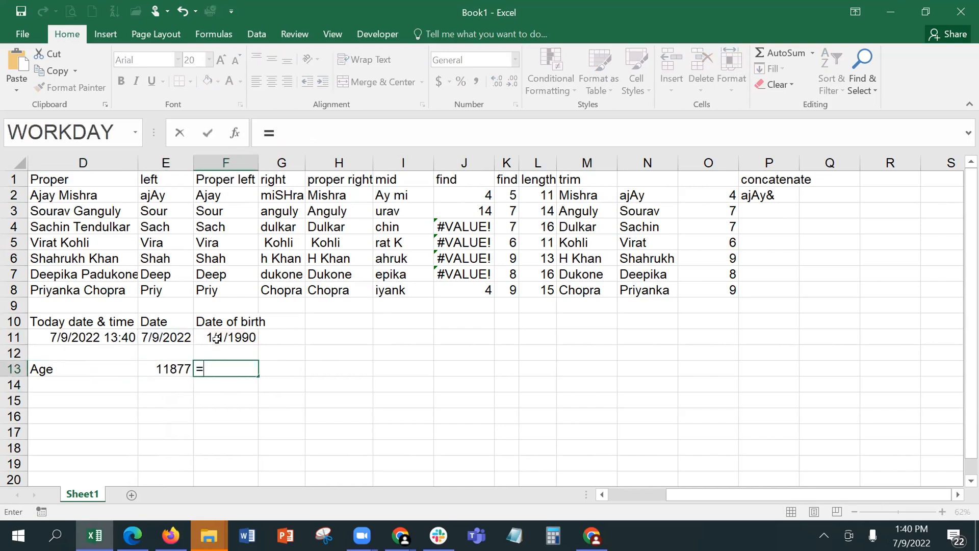
click(155, 360)
text(/3)
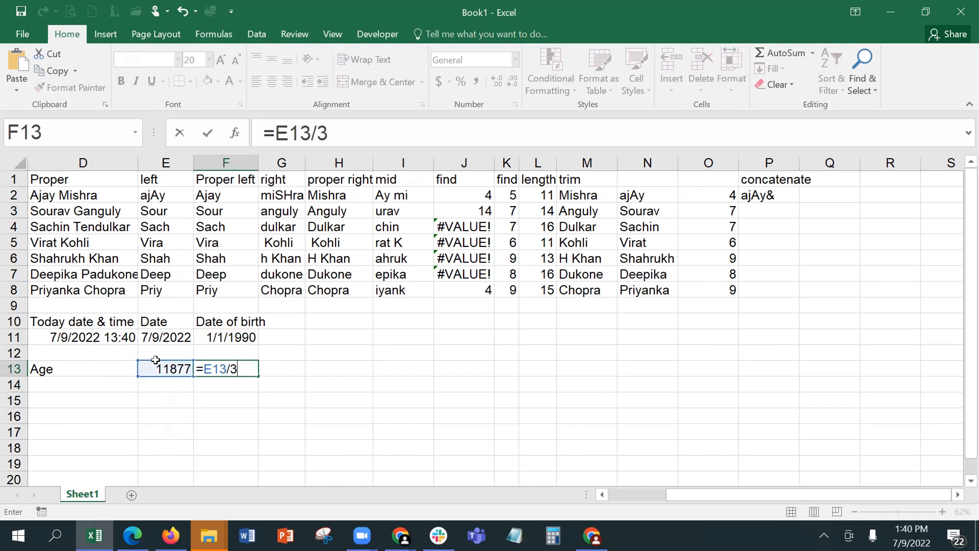
text(65.25)
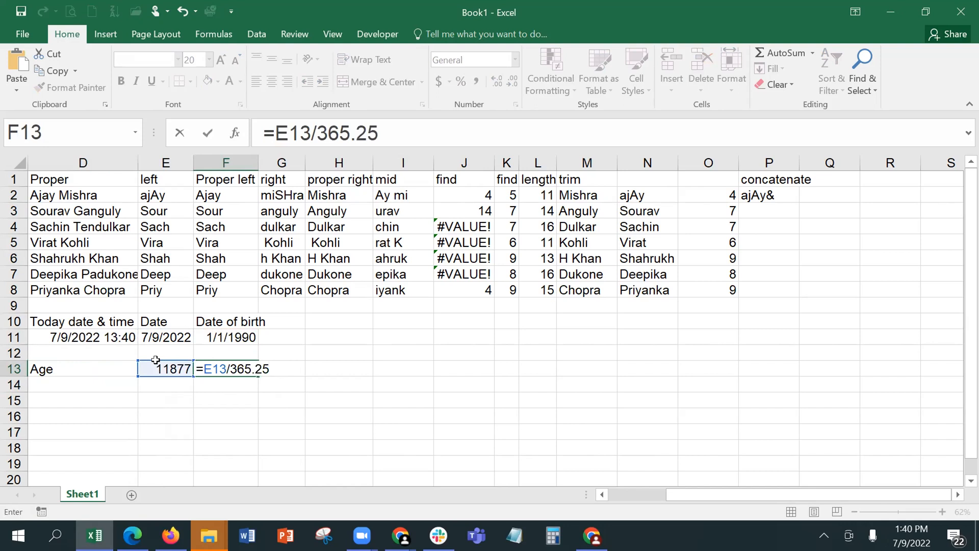
key(Return)
key(Up)
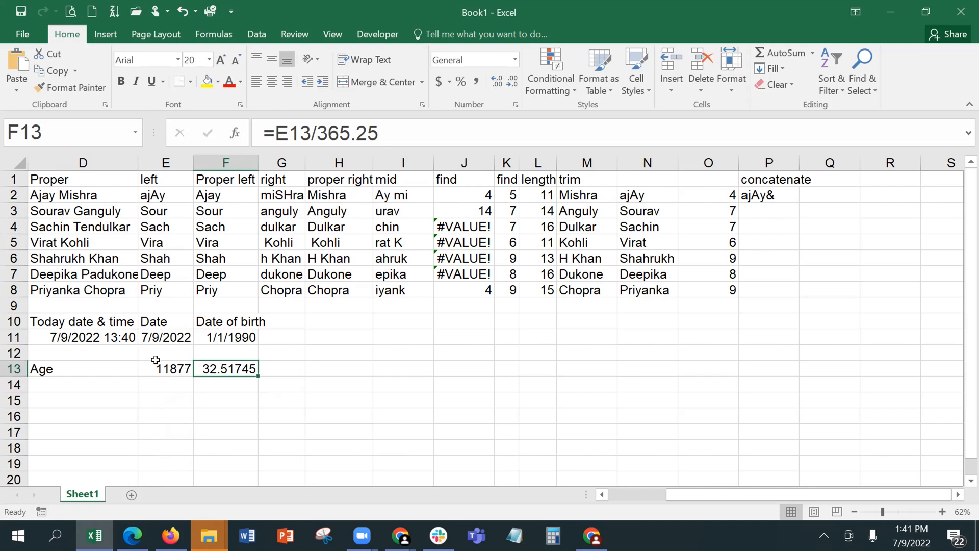
Round the age in years to a whole number in cell G13 using ROUND on F13 with 0 digits
key(Right)
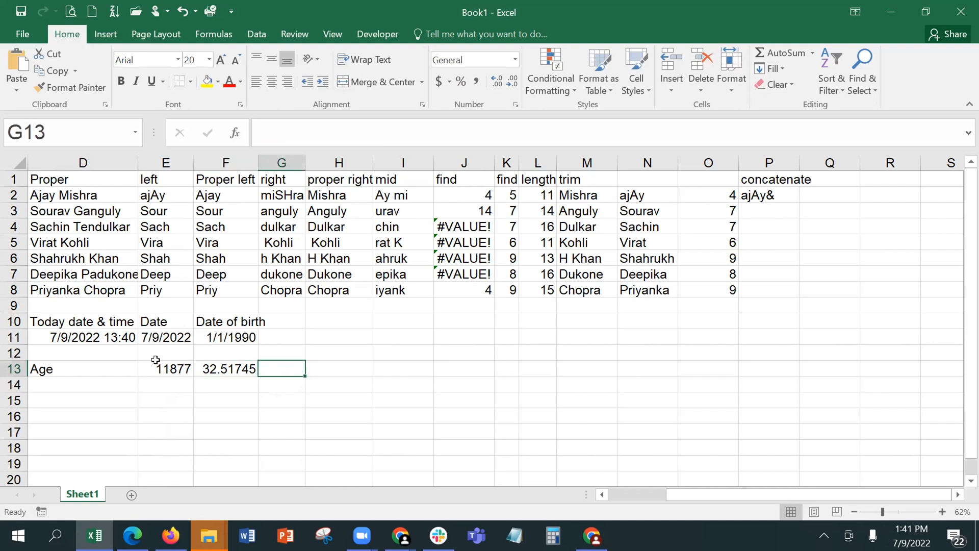
text(=round)
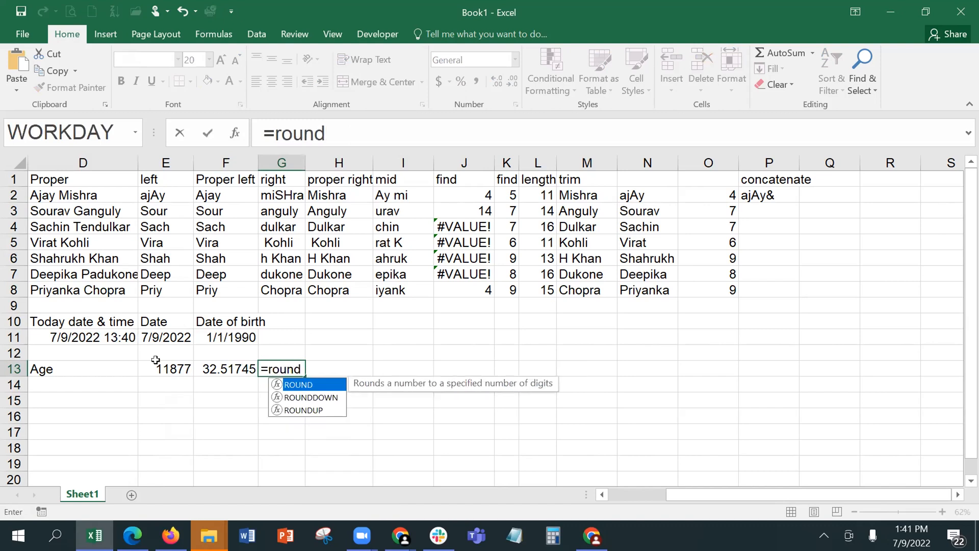
text(()
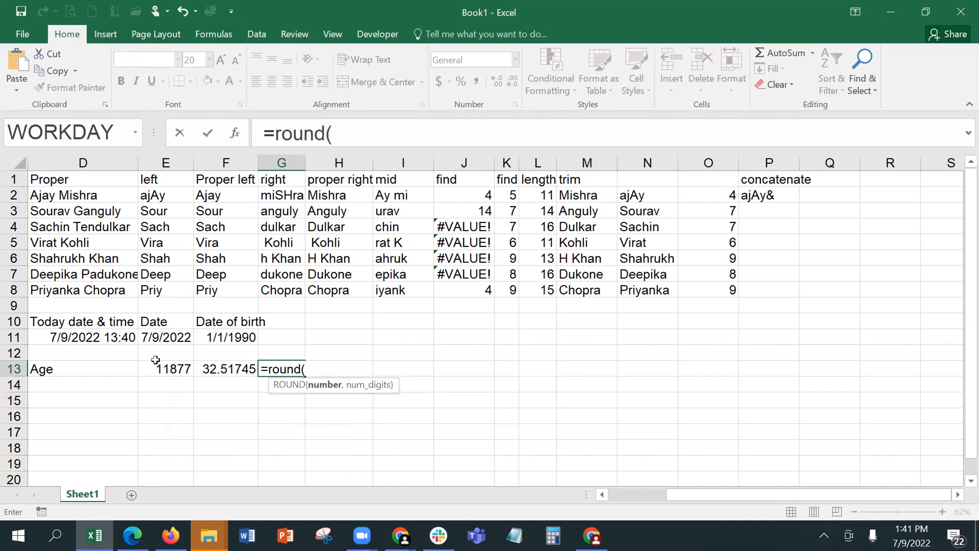
click(203, 367)
text(,0))
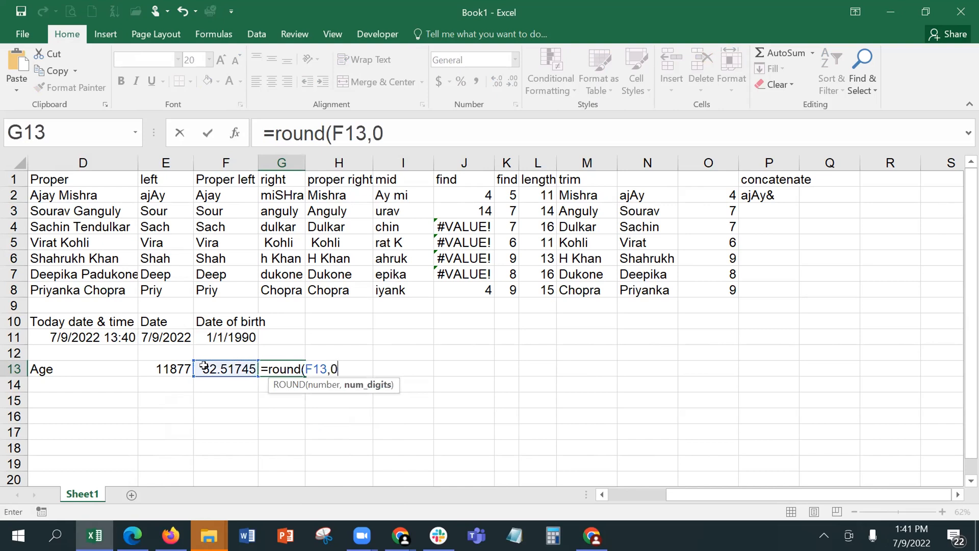
key(Return)
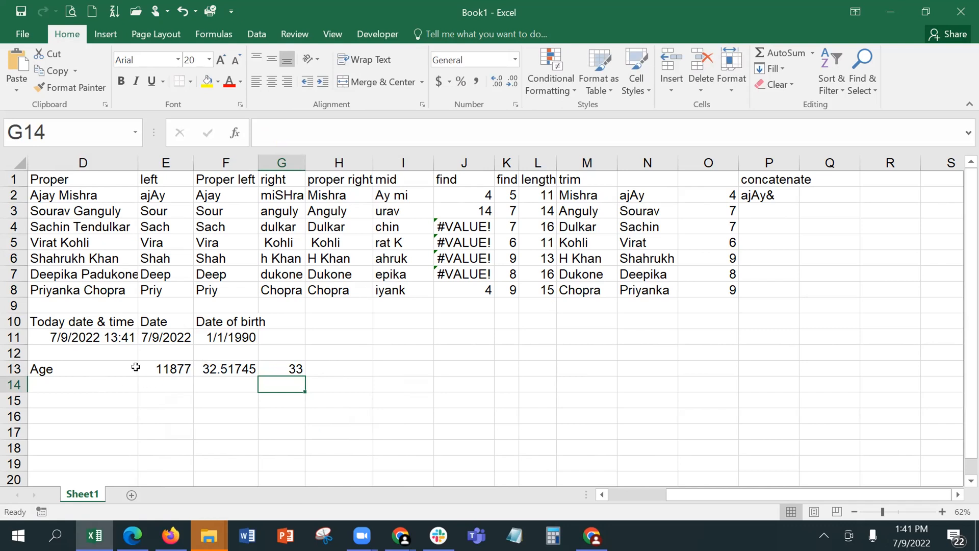
Enter the label "Age using Datedif" in cell D15
click(110, 398)
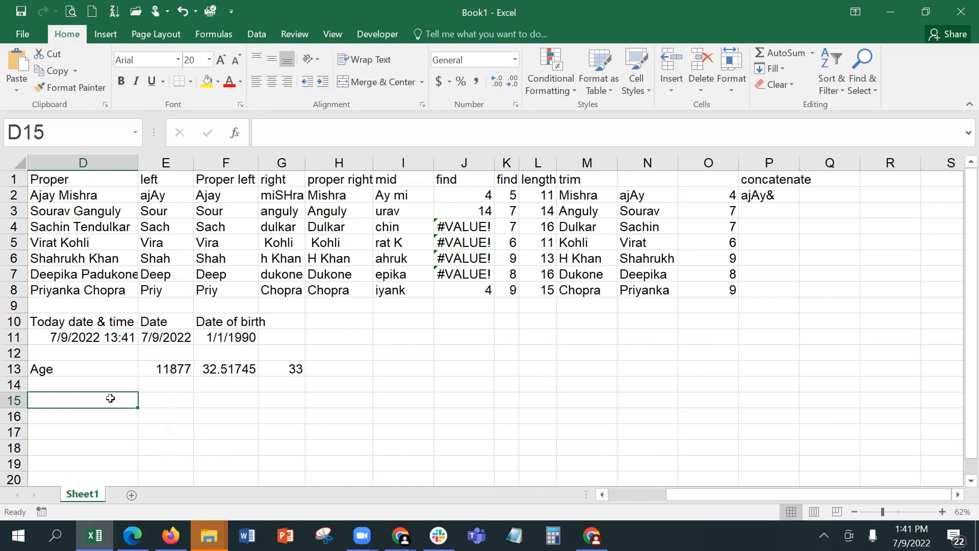
text(Us)
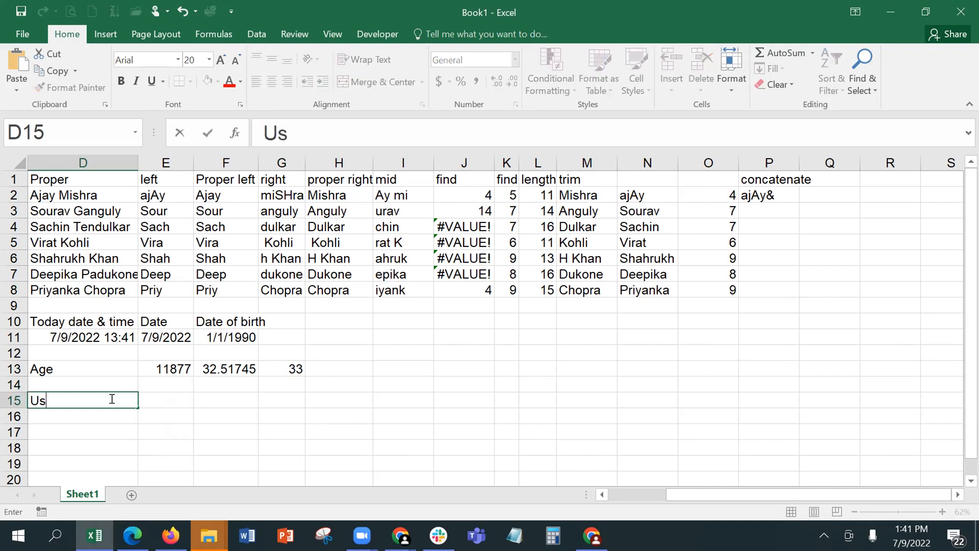
key(BackSpace)
key(BackSpace)
text(Ague)
key(BackSpace)
key(BackSpace)
text(e using )
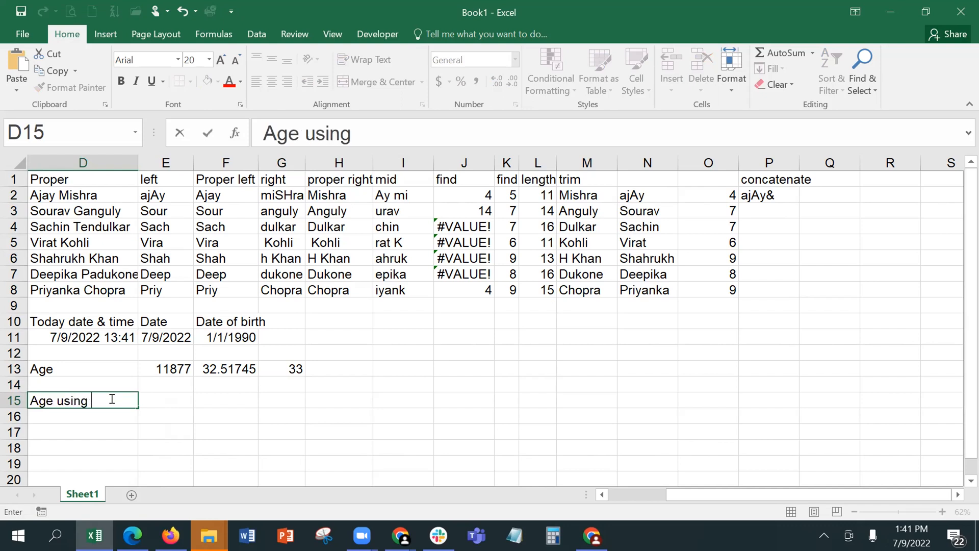
text(Datedif)
key(Tab)
Calculate the completed years of age in cell G15 with =DATEDIF(F11,E11,"y")
key(Tab)
key(Tab)
text(=)
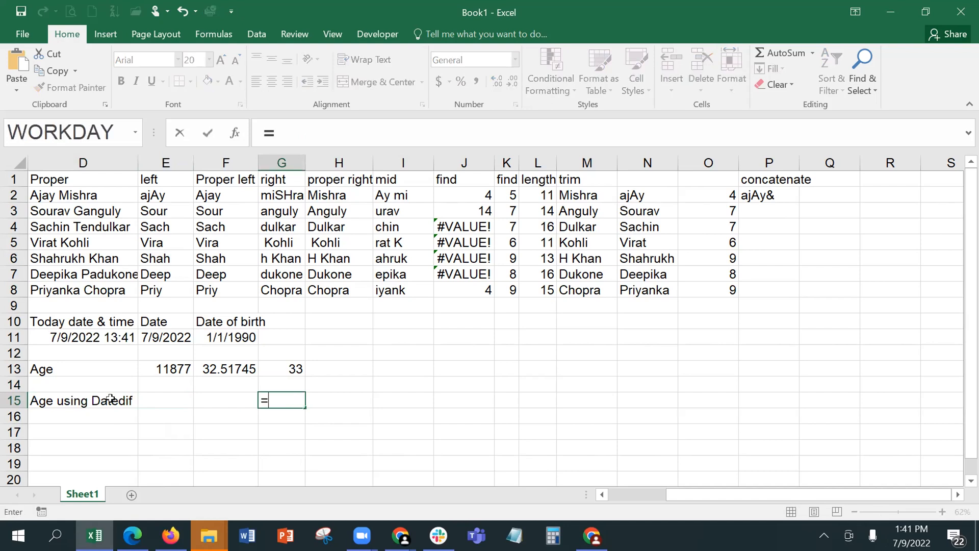
text(dat)
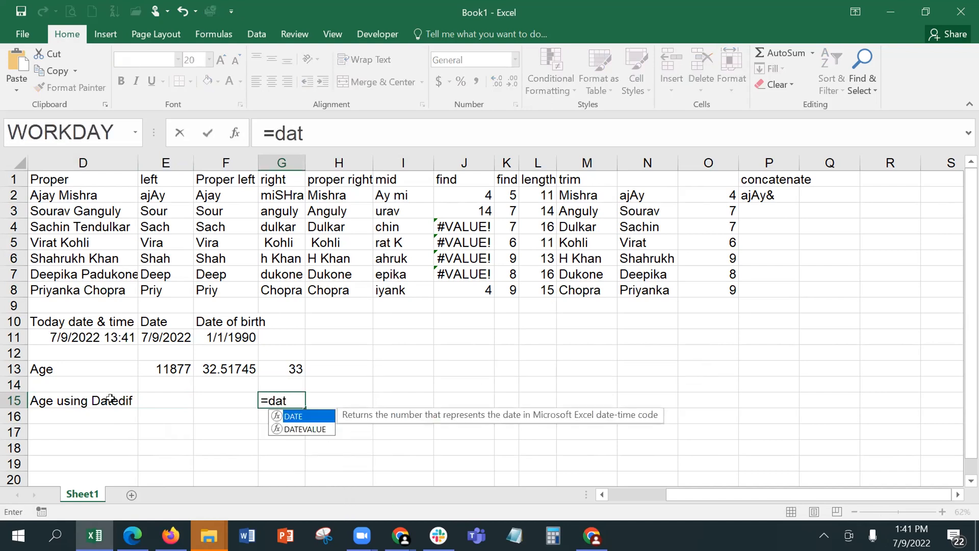
text(edi)
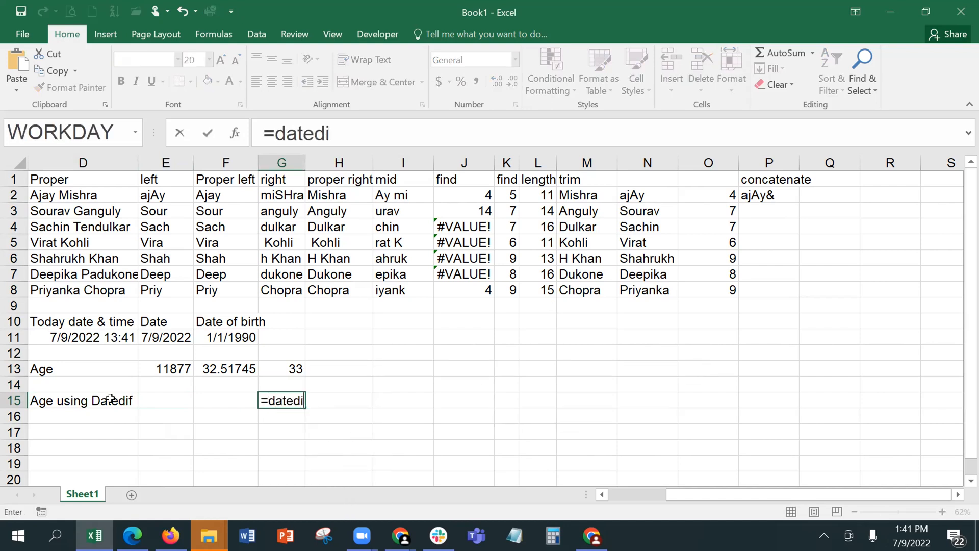
text(f()
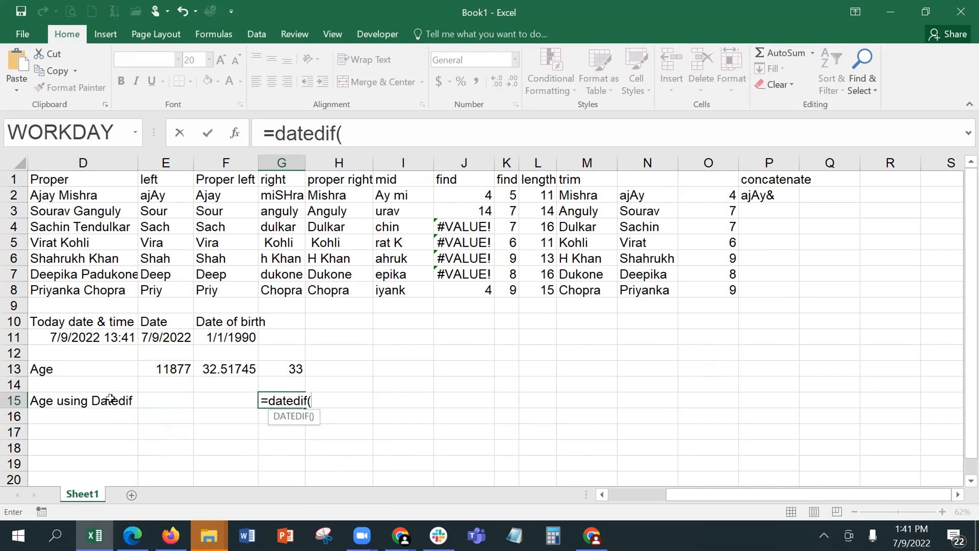
click(212, 333)
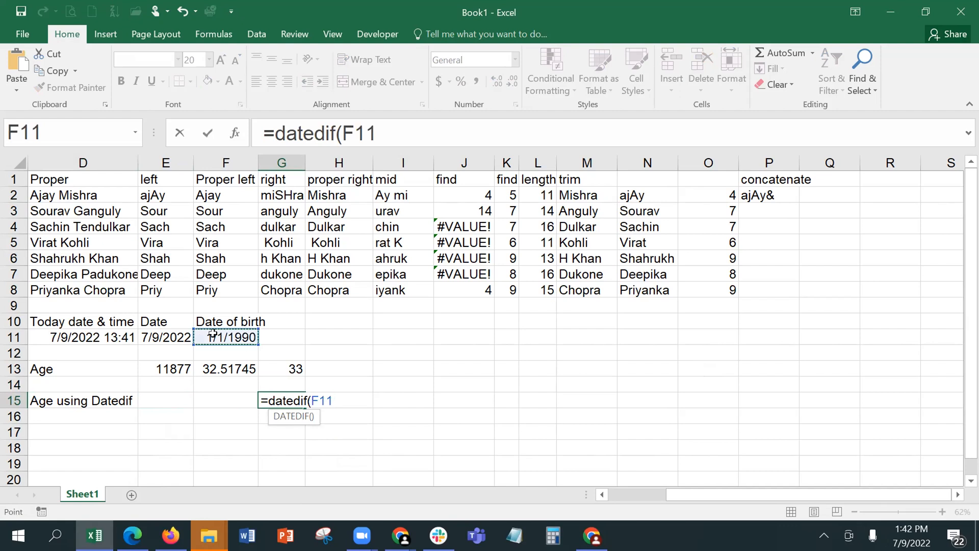
text(,)
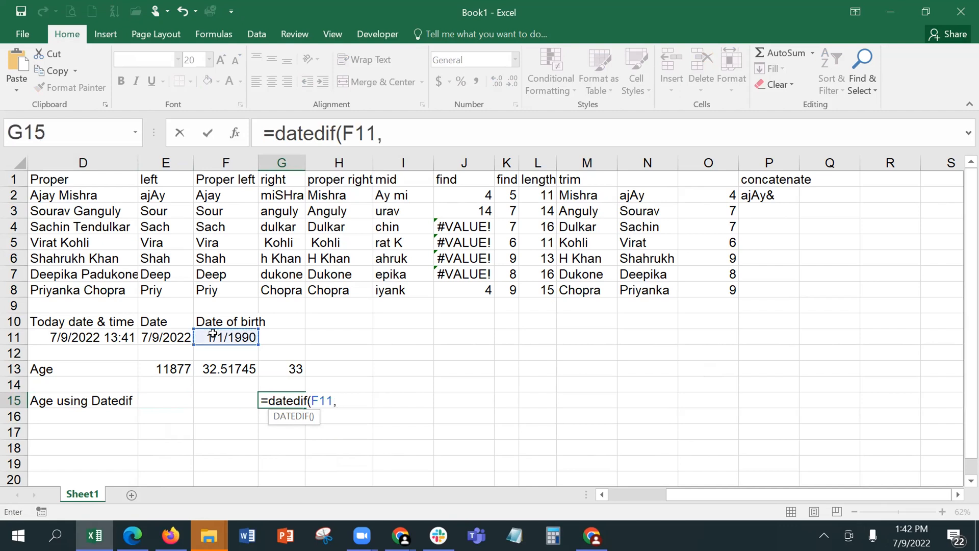
click(175, 335)
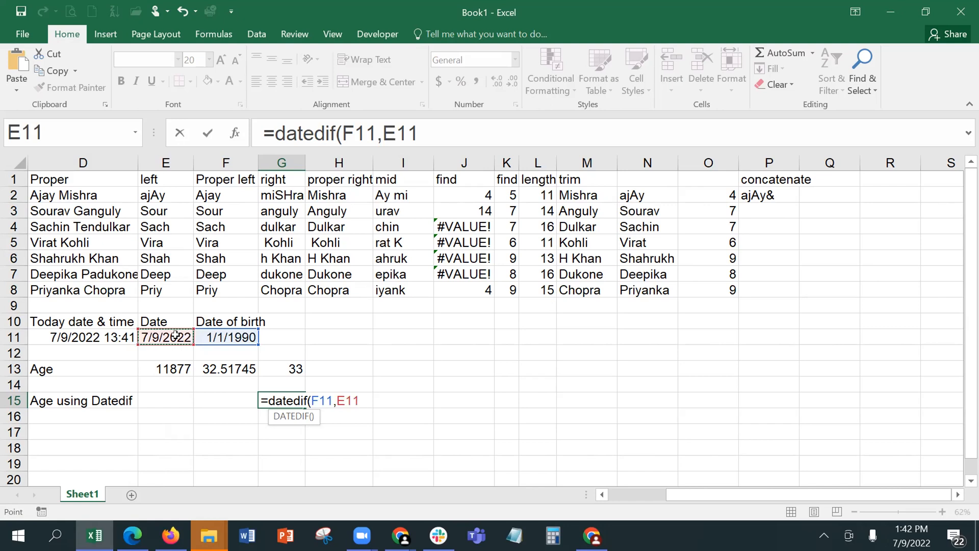
text(,)
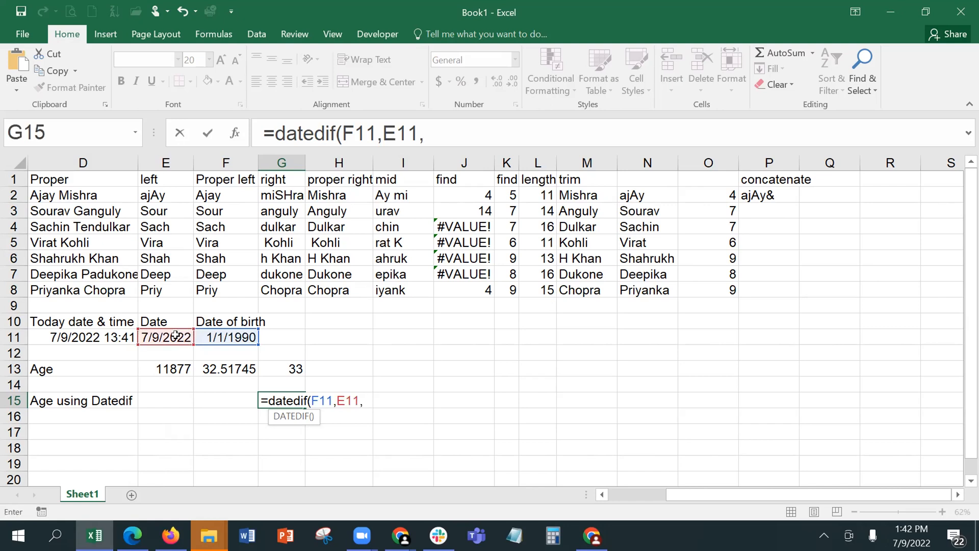
text("y"))
key(Return)
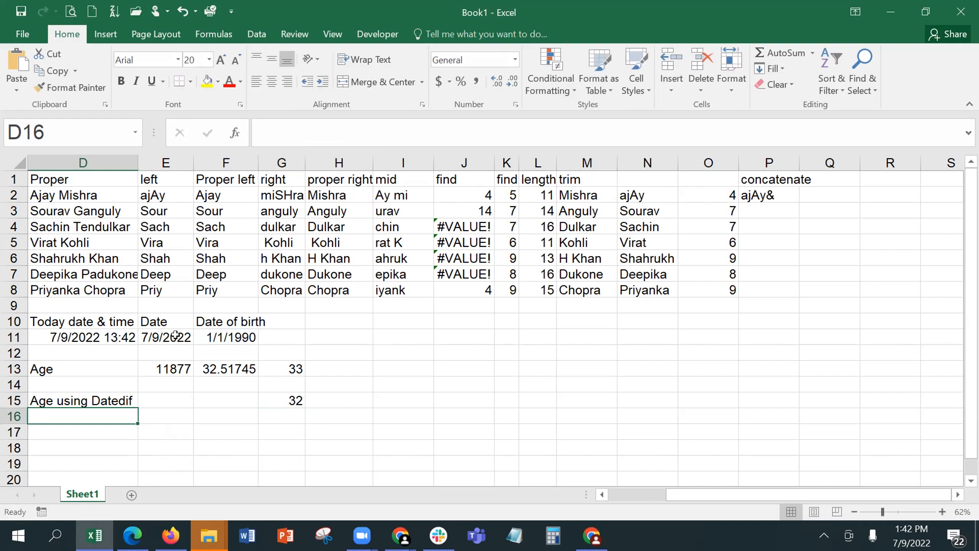
key(Up)
key(Right)
key(Right)
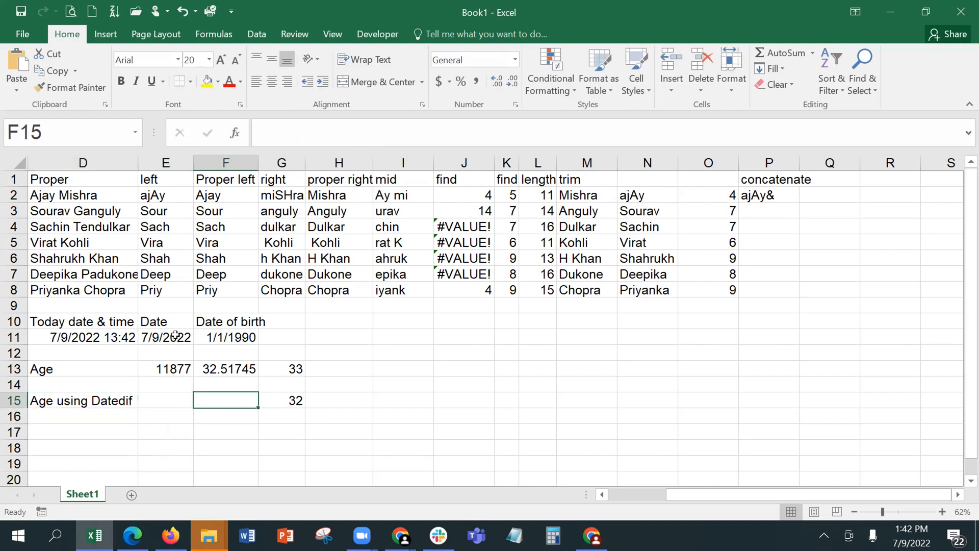
text(yea)
key(BackSpace)
key(BackSpace)
key(BackSpace)
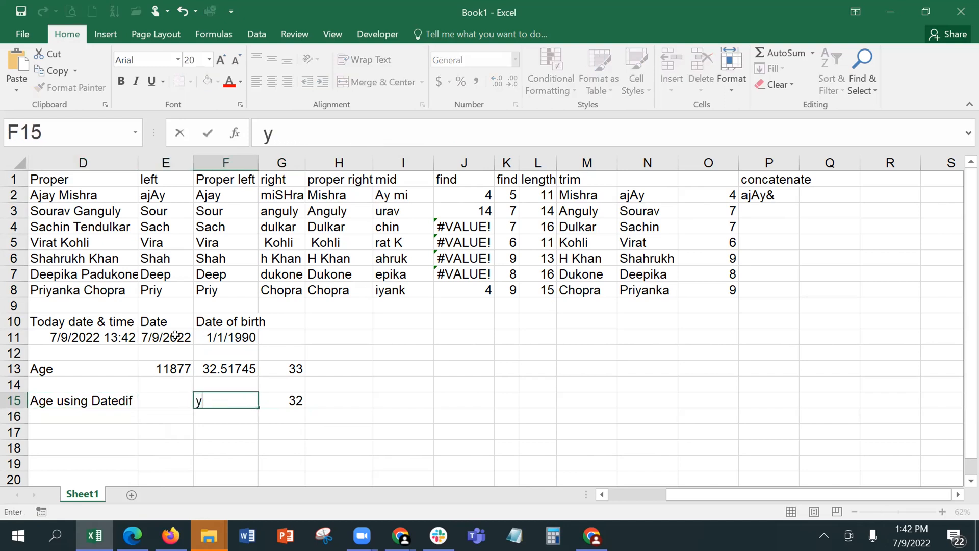
Enter the label "years" in cell H15, beside the DATEDIF result
key(Right)
key(Right)
text(years)
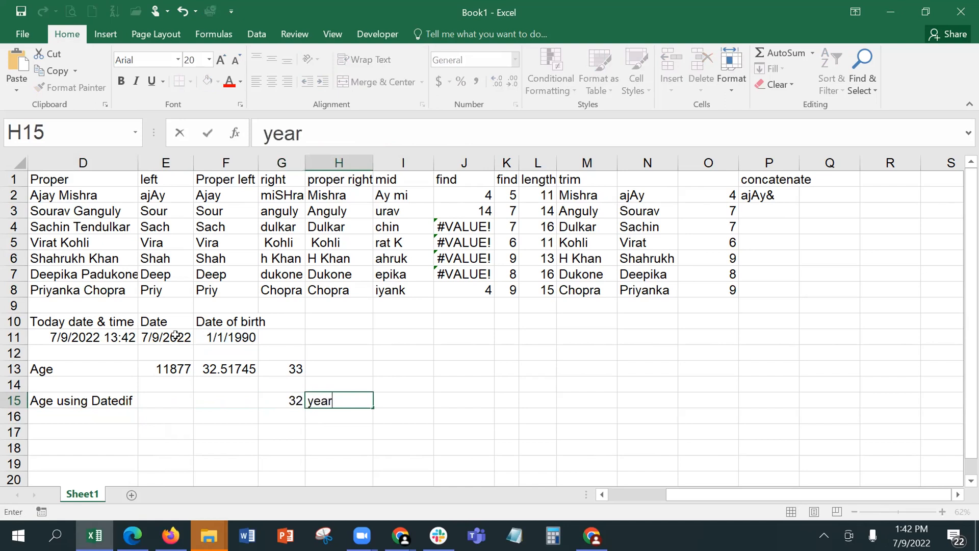
key(Return)
Calculate the remaining months of the age in cell G16 with =DATEDIF(F11,E11,"ym")
key(Right)
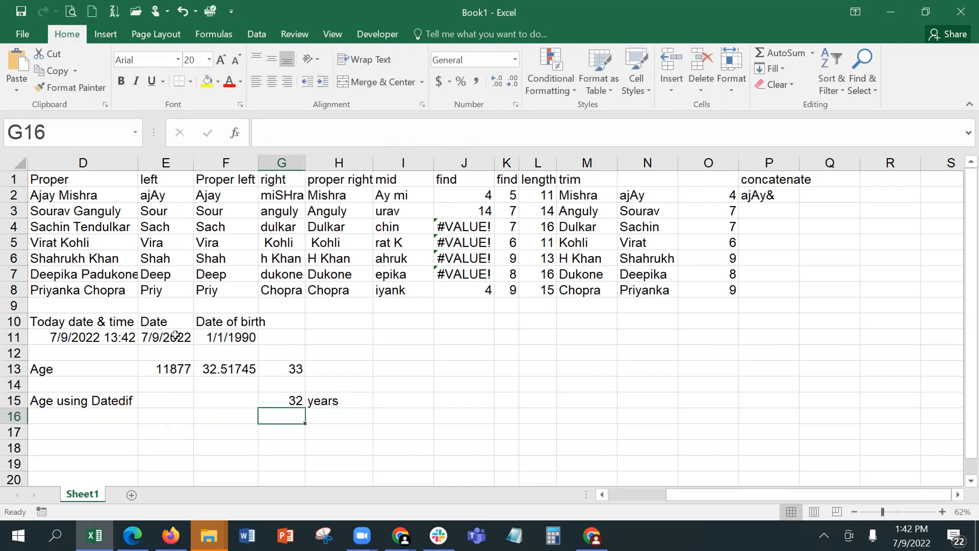
text(=d)
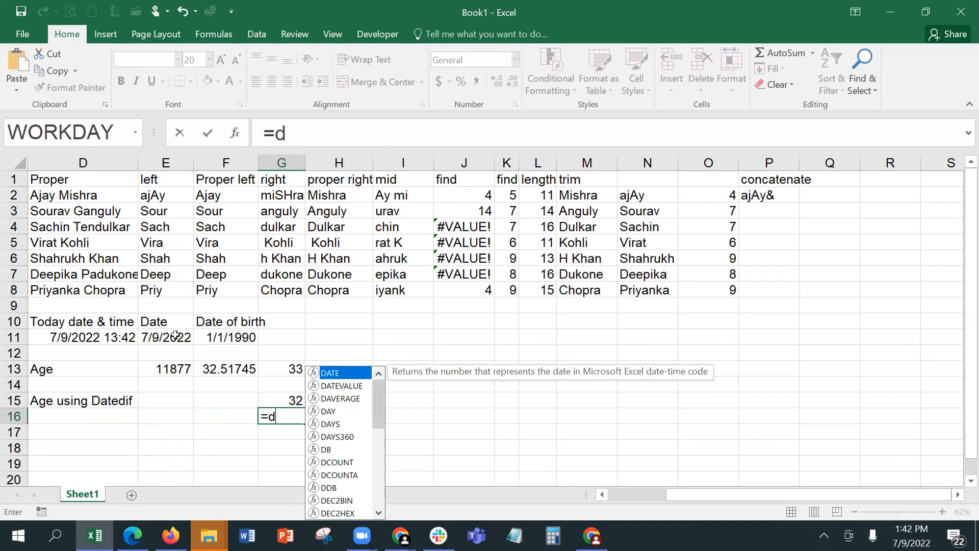
text(atedif()
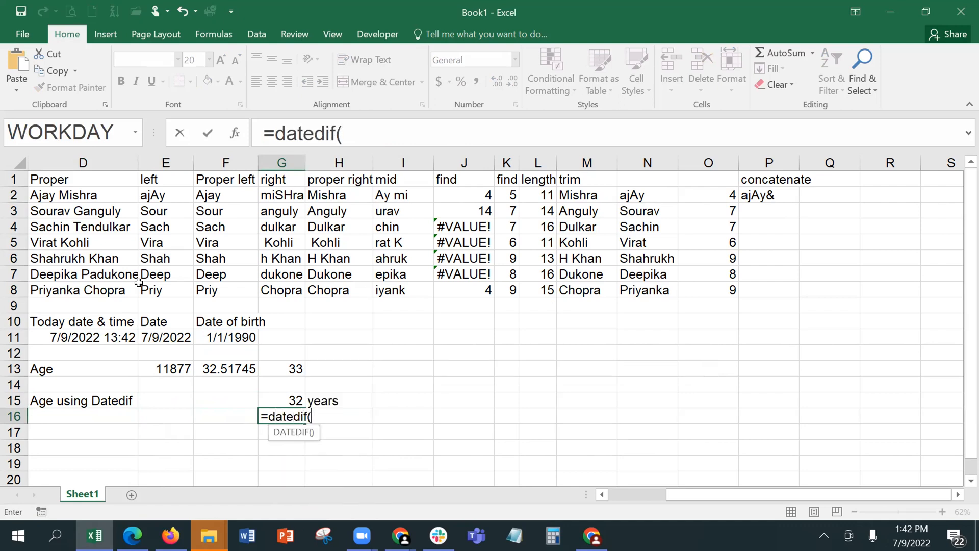
click(212, 338)
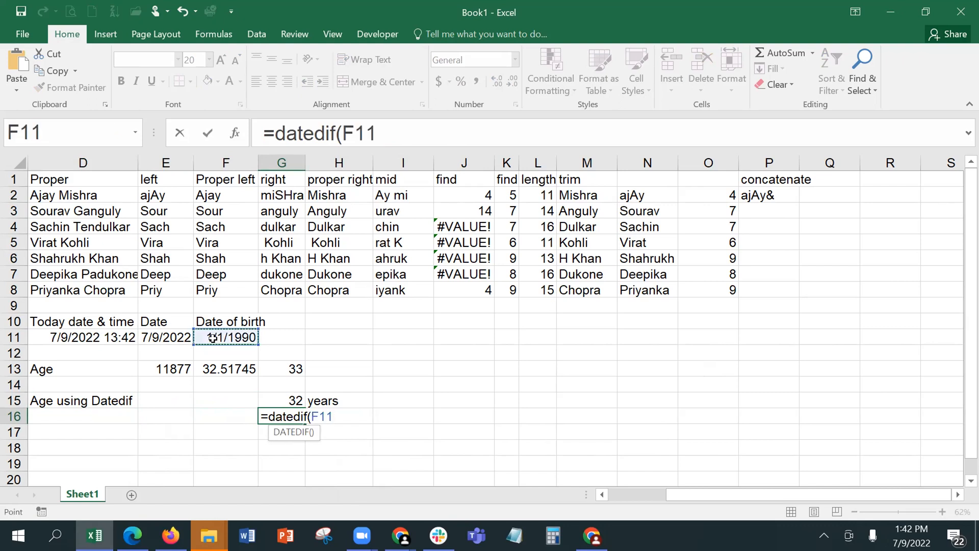
text(,)
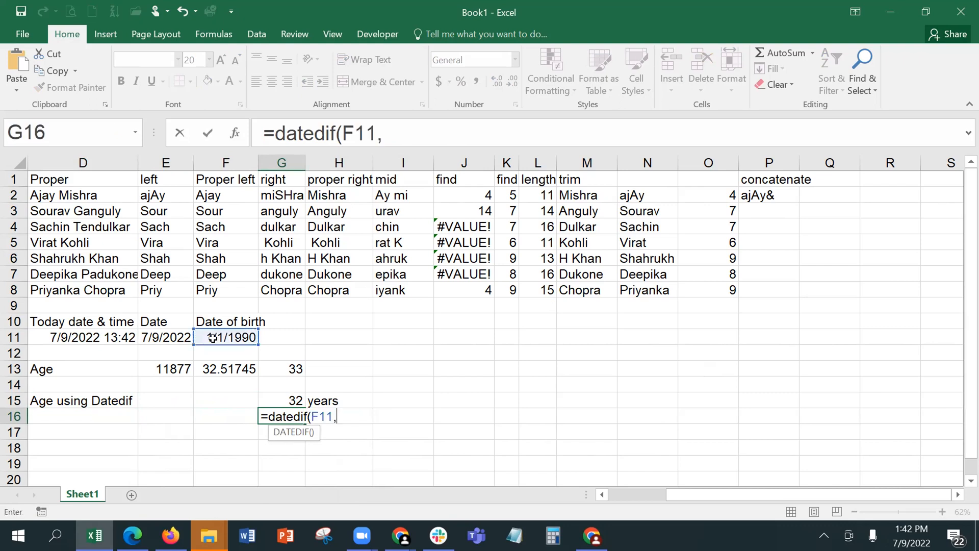
click(172, 331)
text(,)
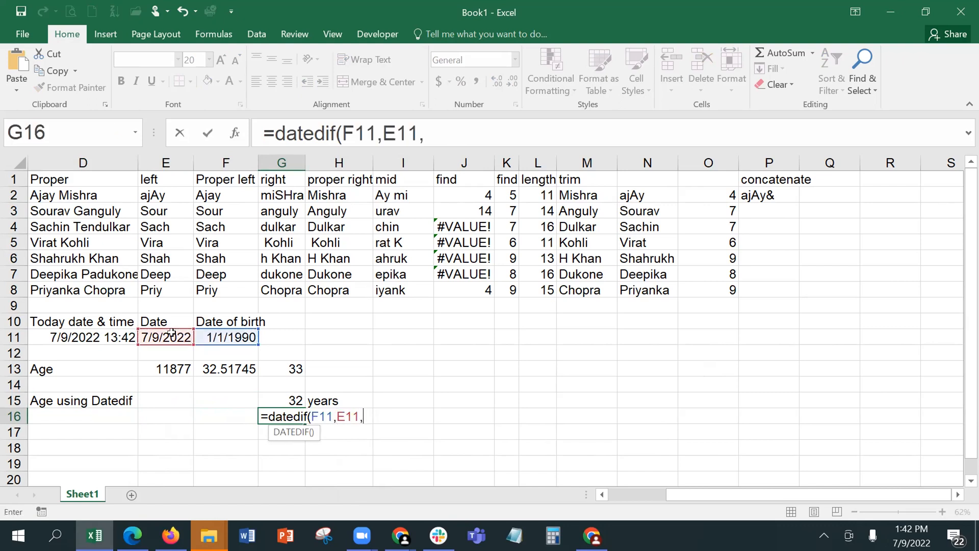
text("ym"))
key(Return)
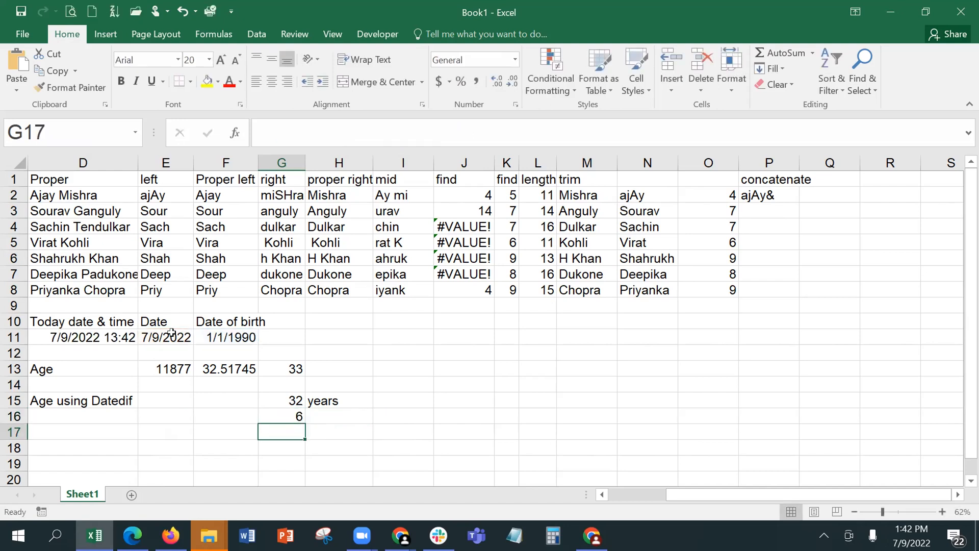
Enter the label "months" in cell H16, beside the months formula
key(Up)
key(Right)
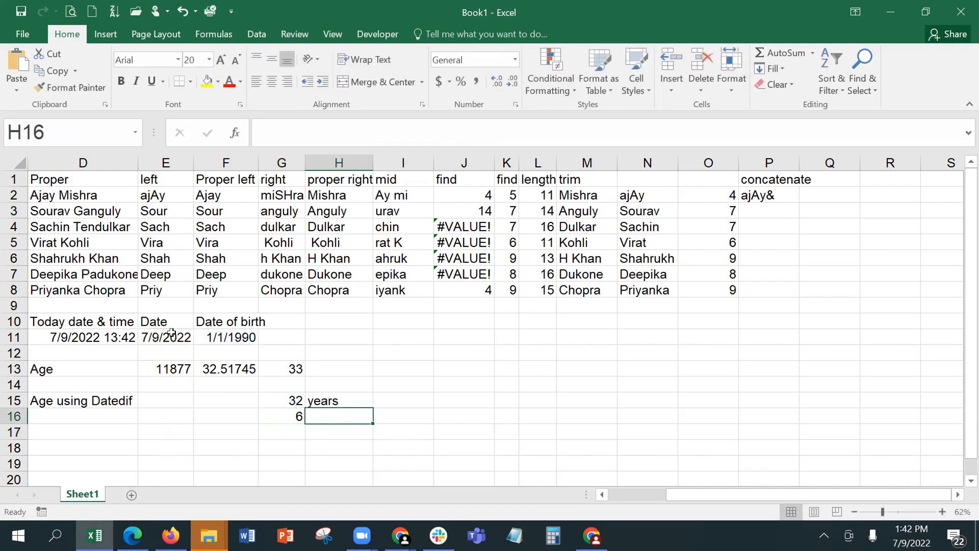
text(months)
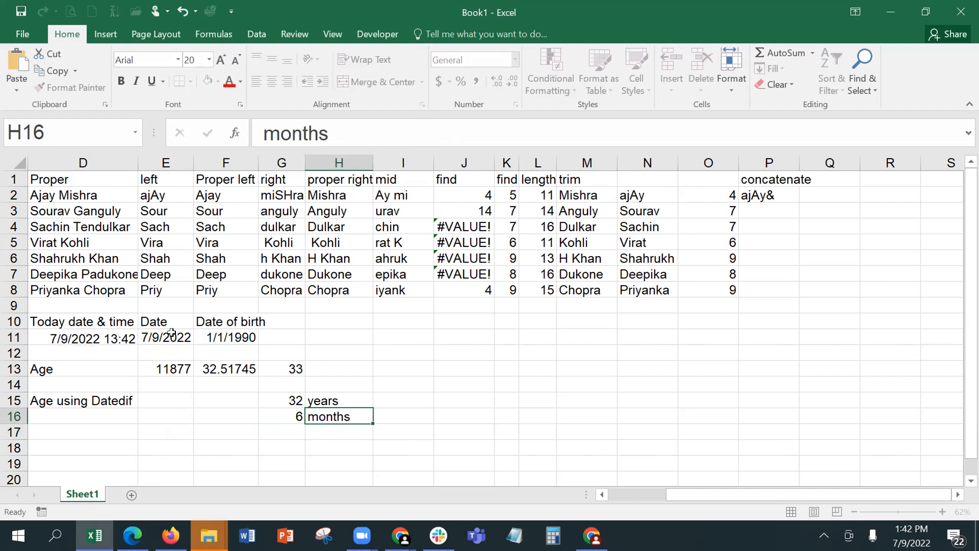
key(Return)
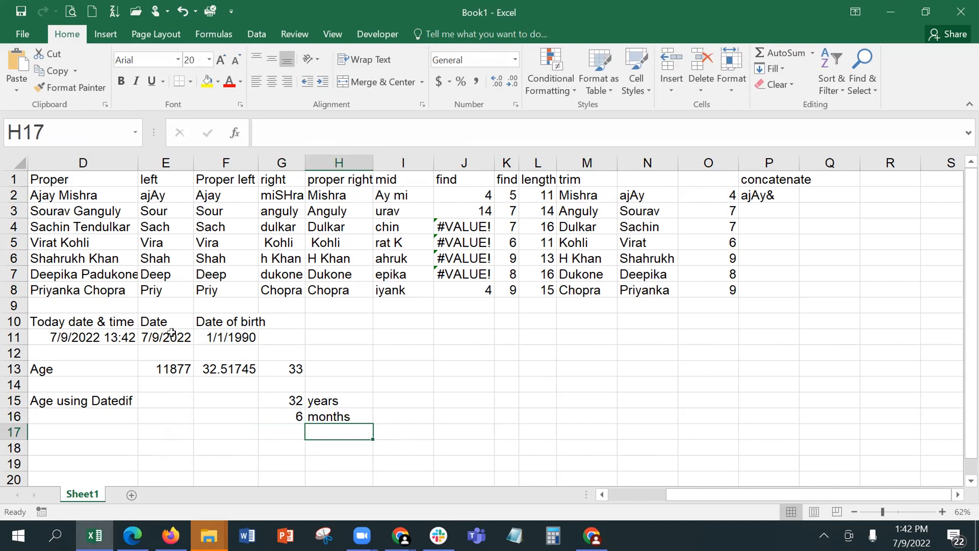
Enter the label "days" in cell H17, below the months label
click(275, 417)
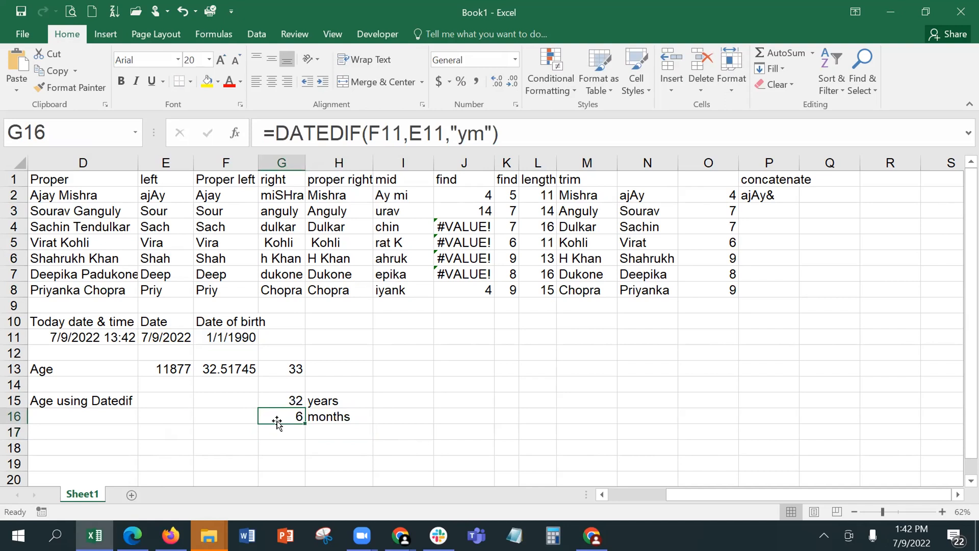
key(Down)
key(Right)
text(days)
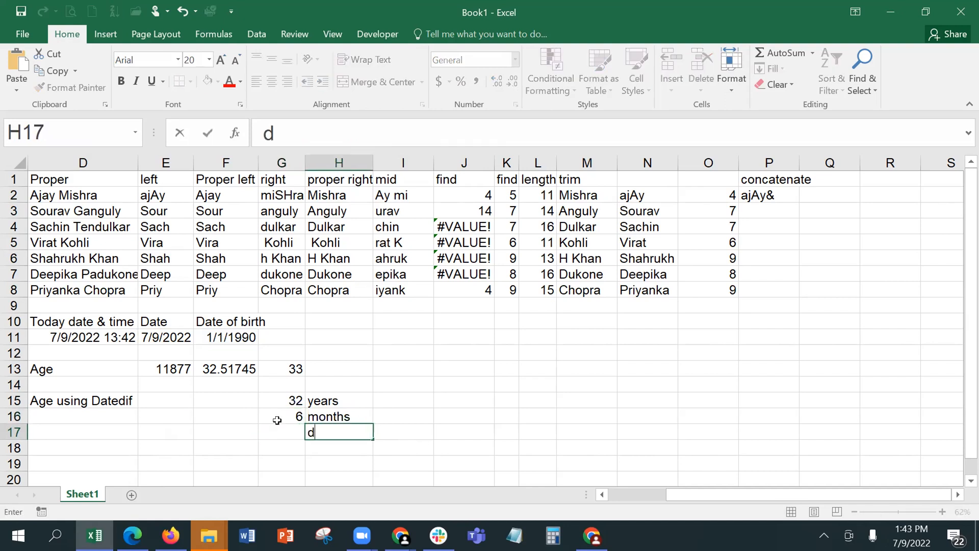
key(Return)
Calculate the remaining days of the age in cell G17 with =DATEDIF(F11,E11,"md")
key(Up)
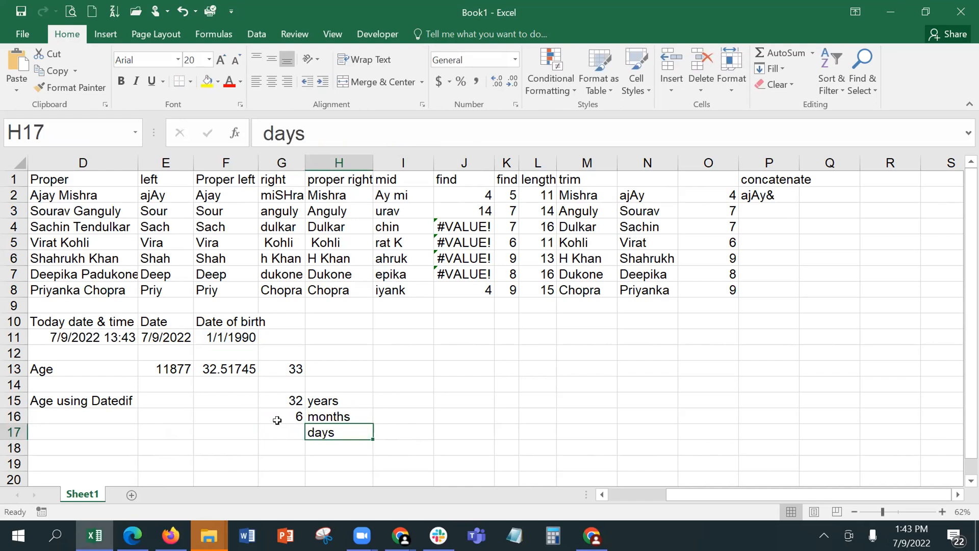
key(Left)
text(=)
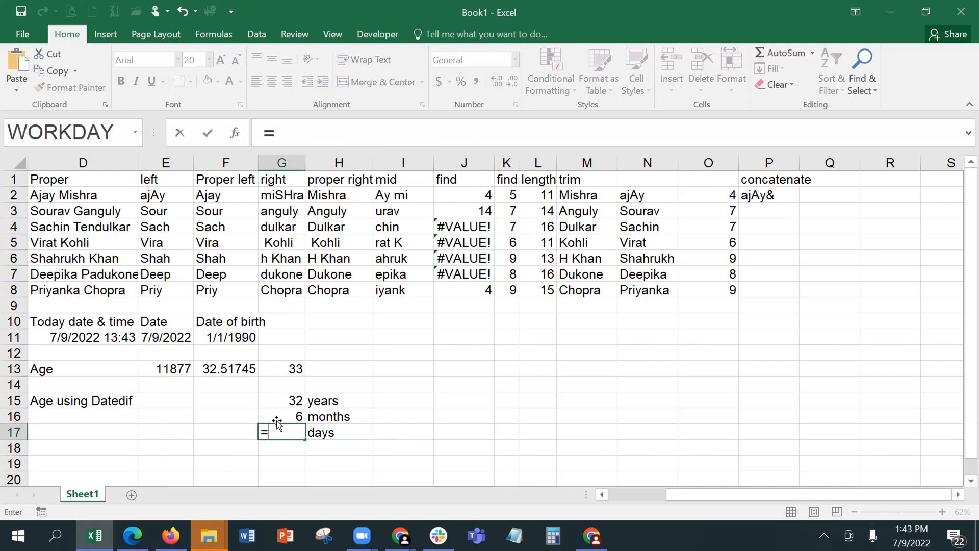
text(dated)
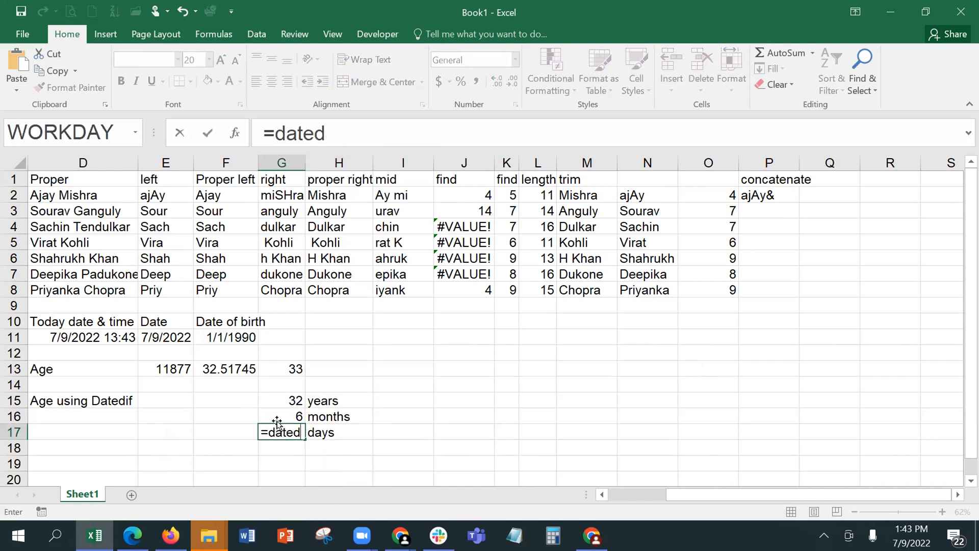
text(if()
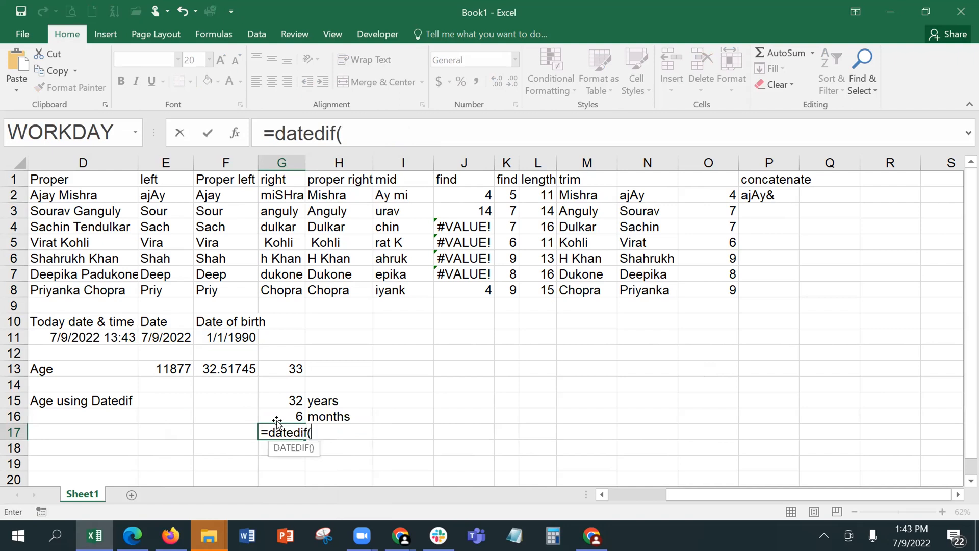
click(231, 340)
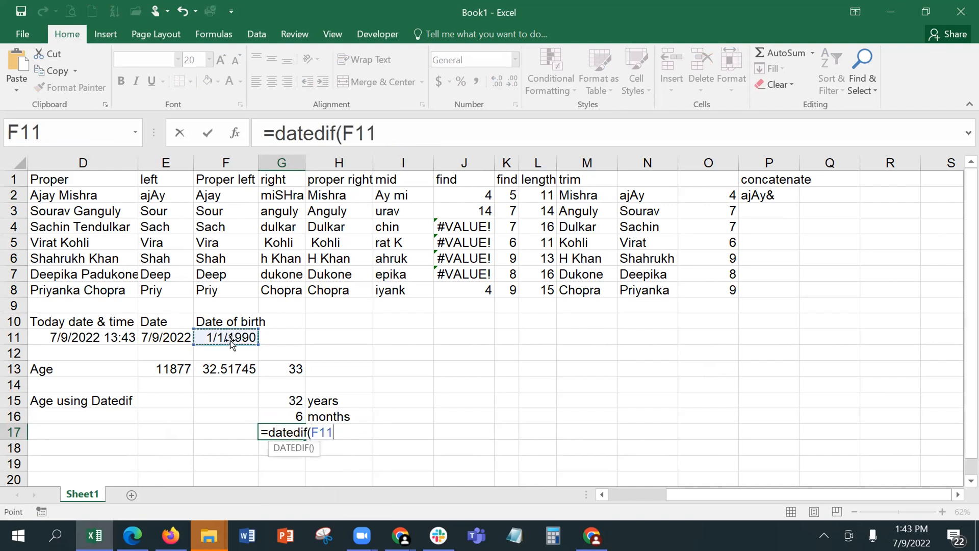
text(,)
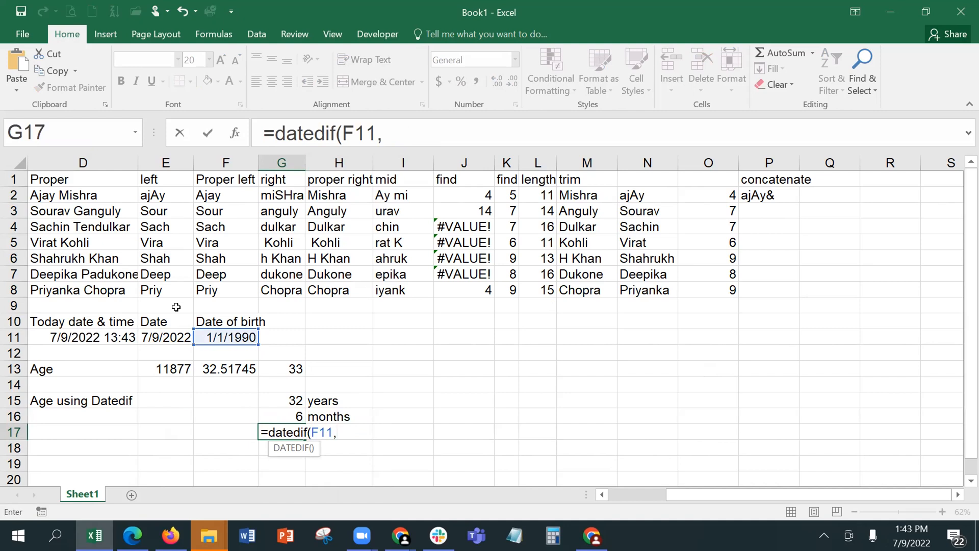
click(168, 336)
text(,)
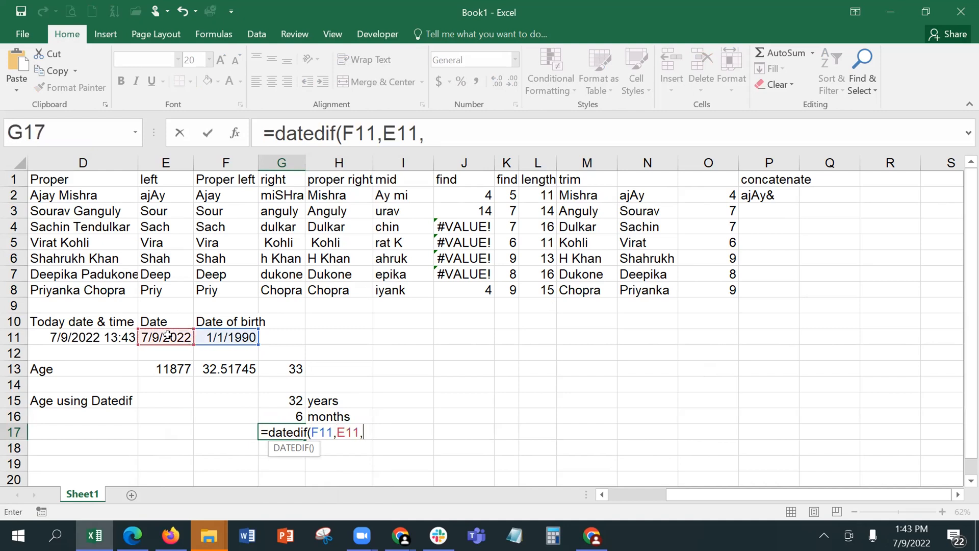
text("md"))
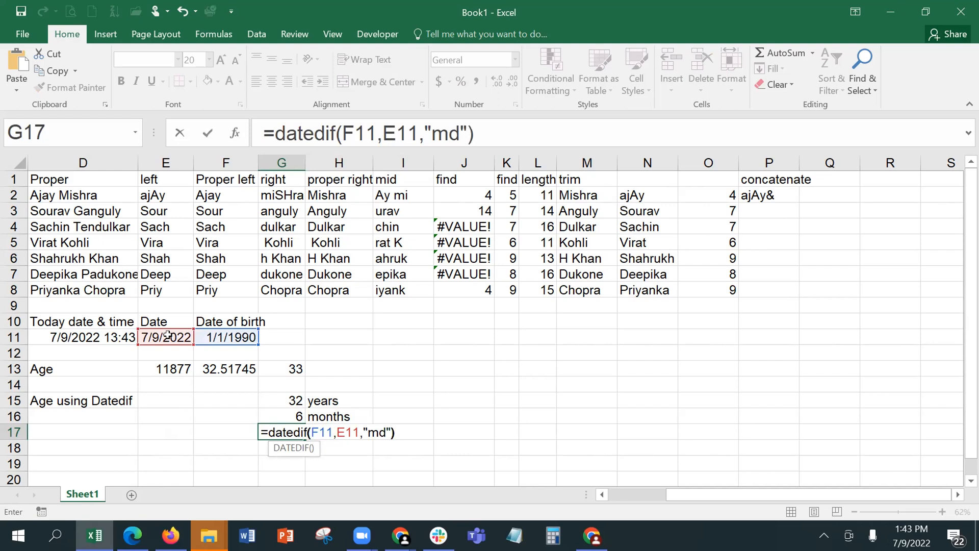
key(Return)
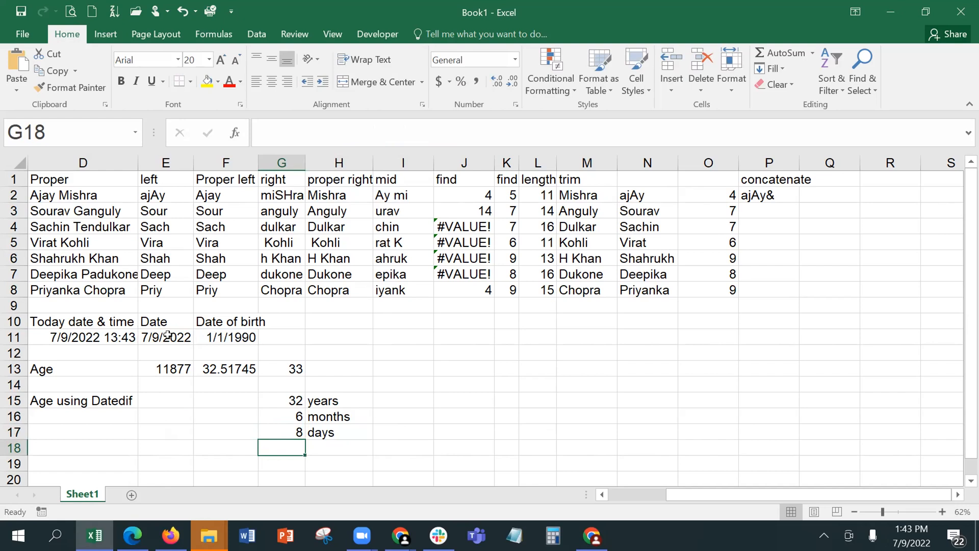
Examine the DATEDIF arguments of the years formula in G15 and the months and days formulas in G16 and G17
click(272, 393)
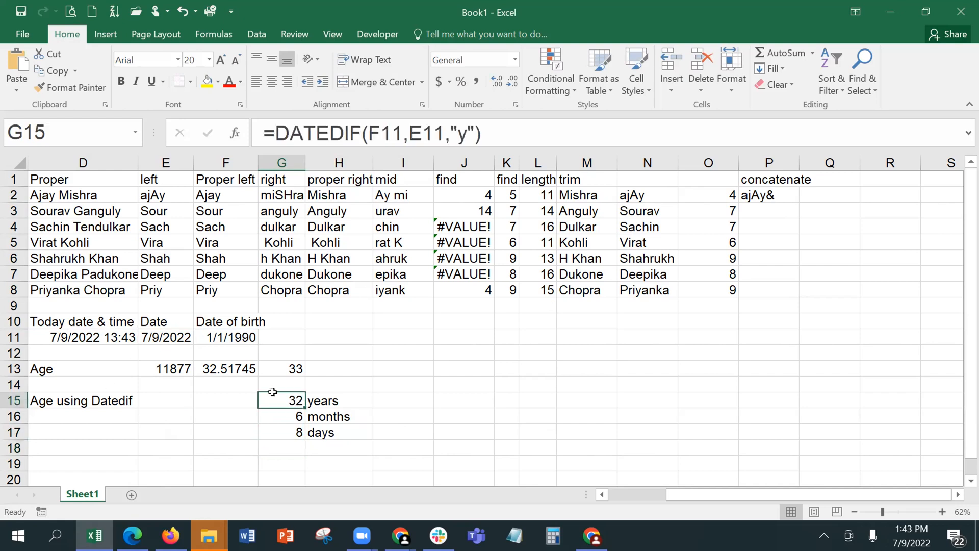
click(236, 133)
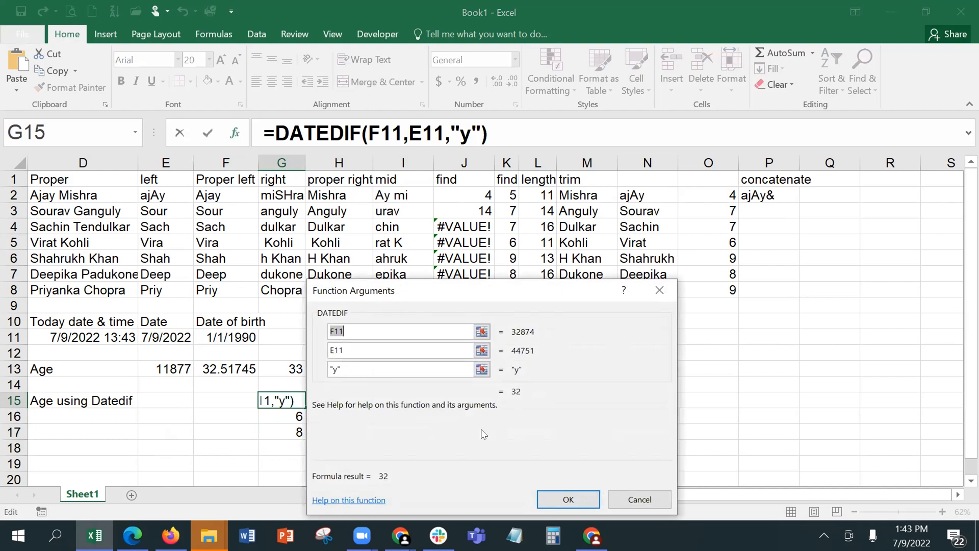
click(634, 502)
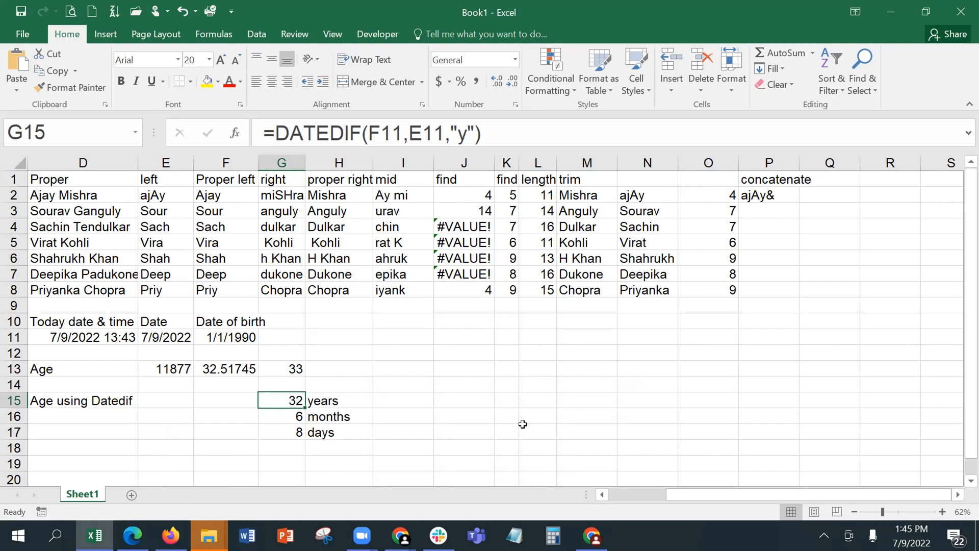
key(Down)
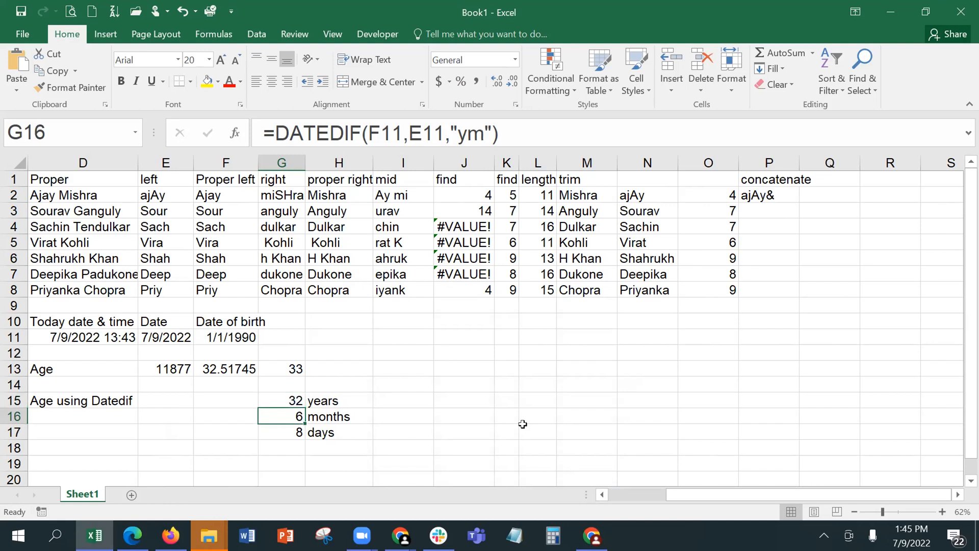
key(Down)
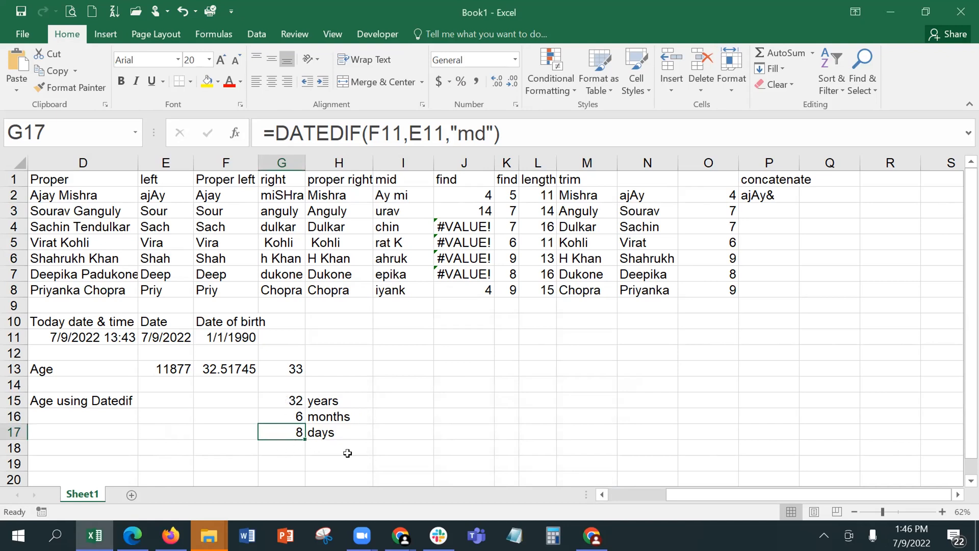
Start a CONCATENATE formula in G18 that joins the years value G15, a space " " and the label H15
click(284, 444)
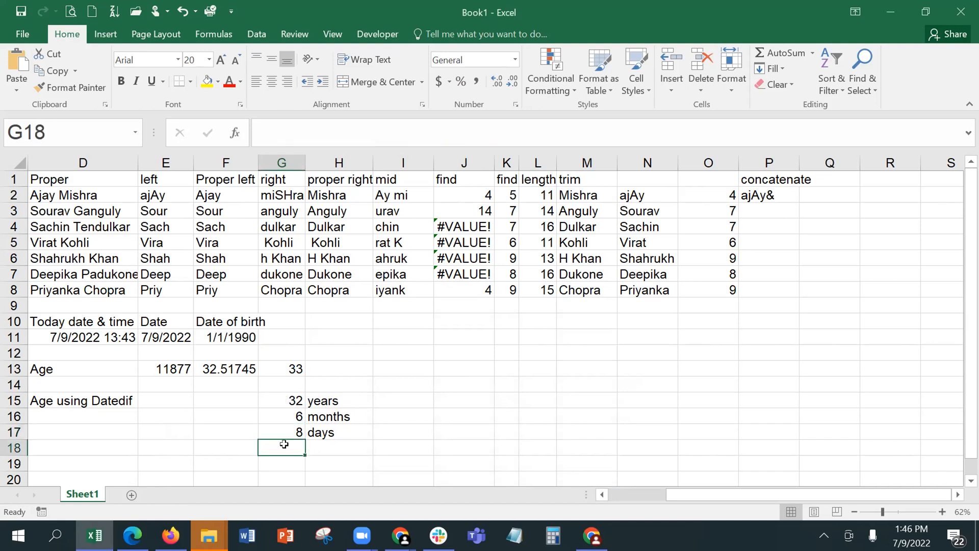
text(=con)
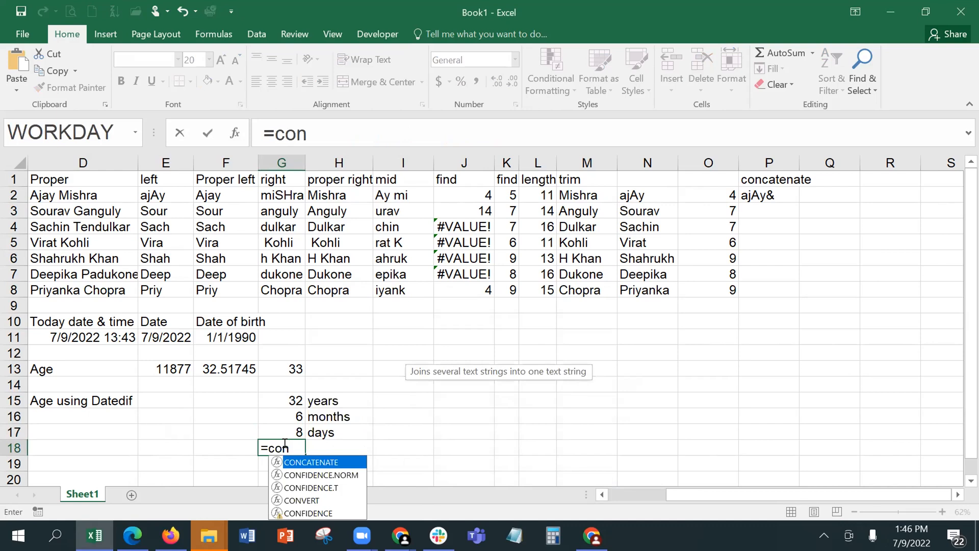
key(Tab)
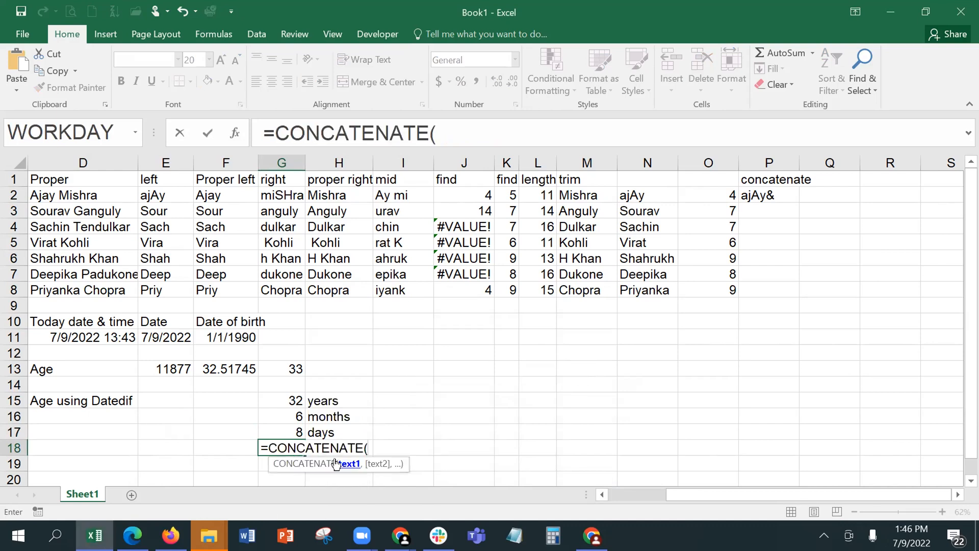
click(237, 135)
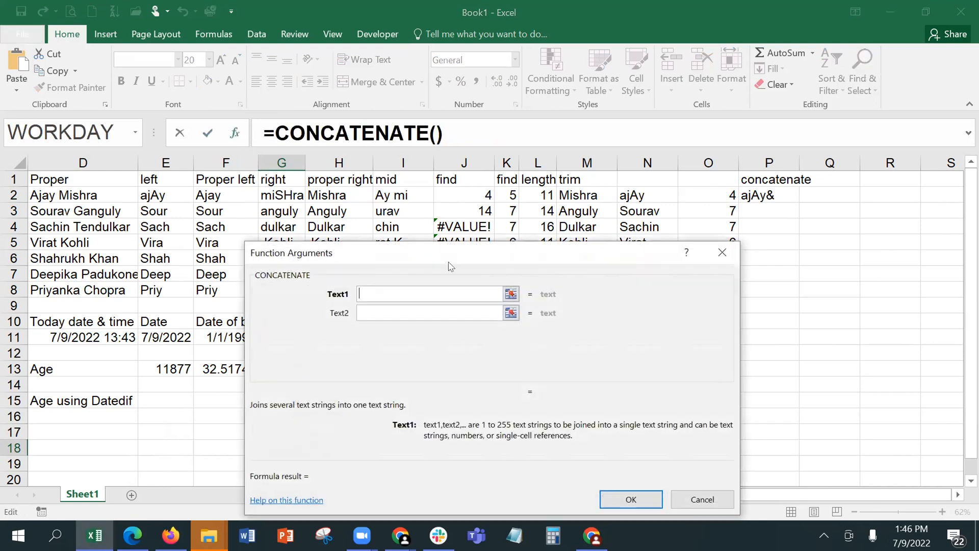
drag(512, 253, 712, 27)
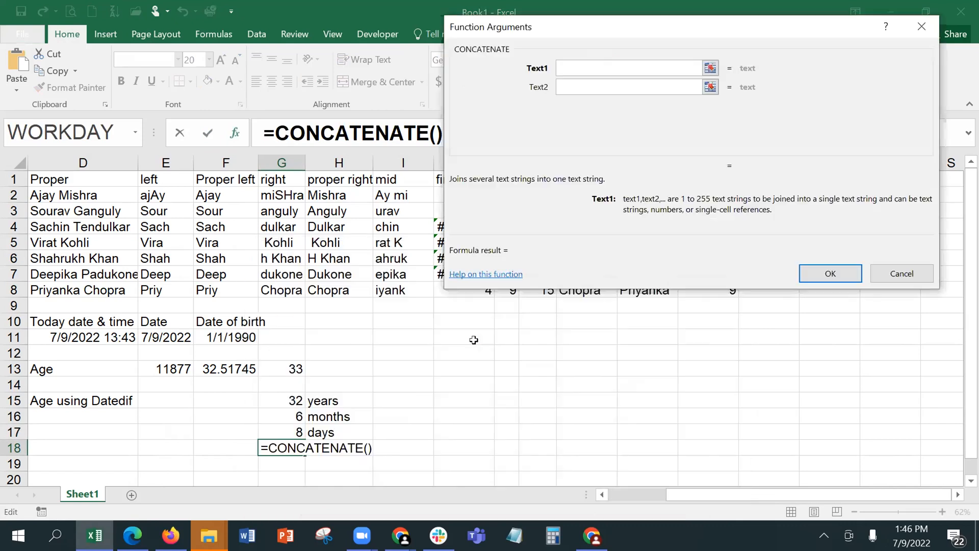
click(268, 397)
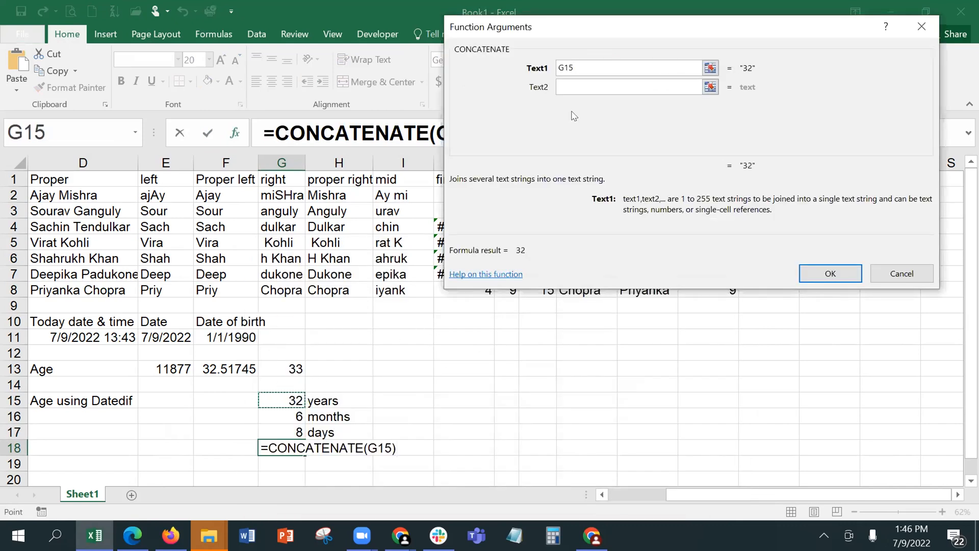
click(594, 88)
text(" ")
click(591, 107)
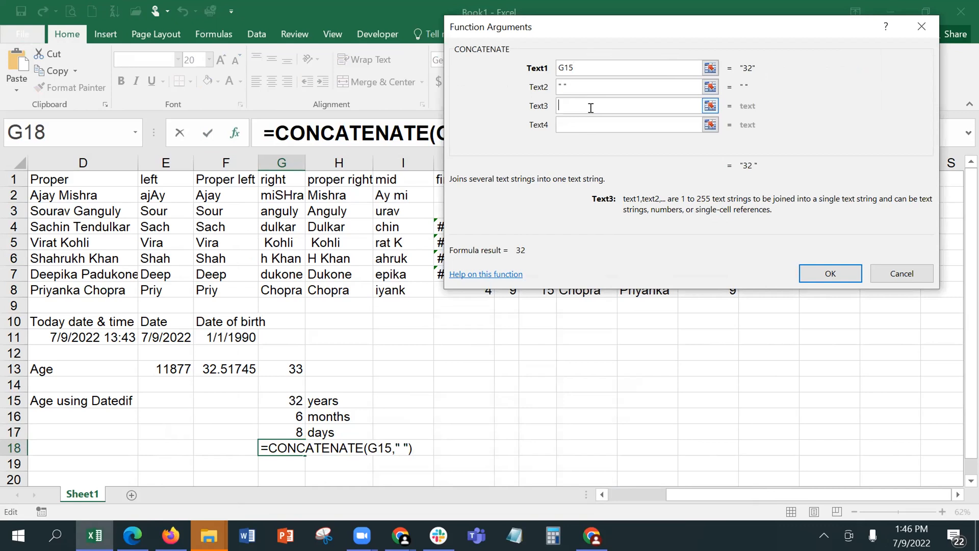
click(332, 400)
Extend the CONCATENATE arguments with a space, the months value G16, another space and the label H16
click(607, 123)
text(" ")
click(589, 142)
click(297, 416)
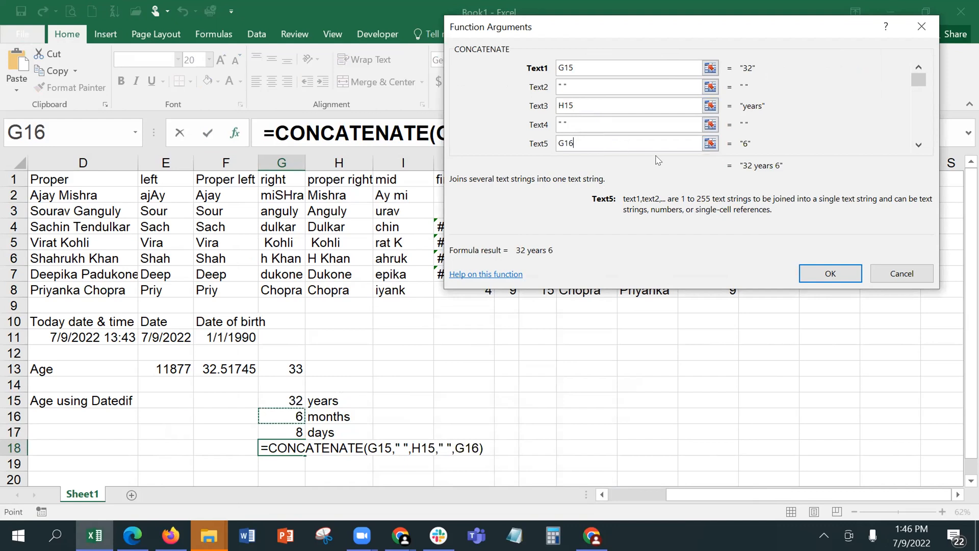
click(918, 147)
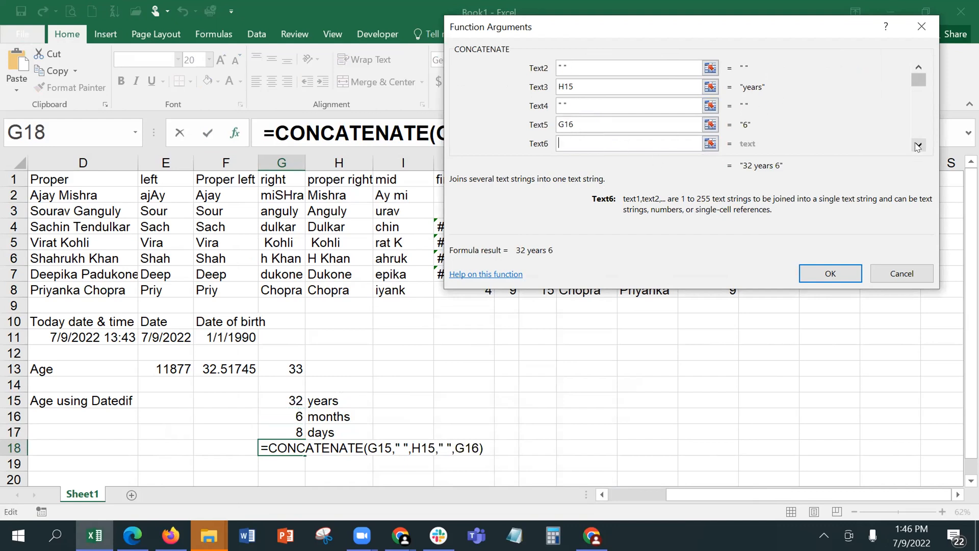
text(" ")
click(918, 145)
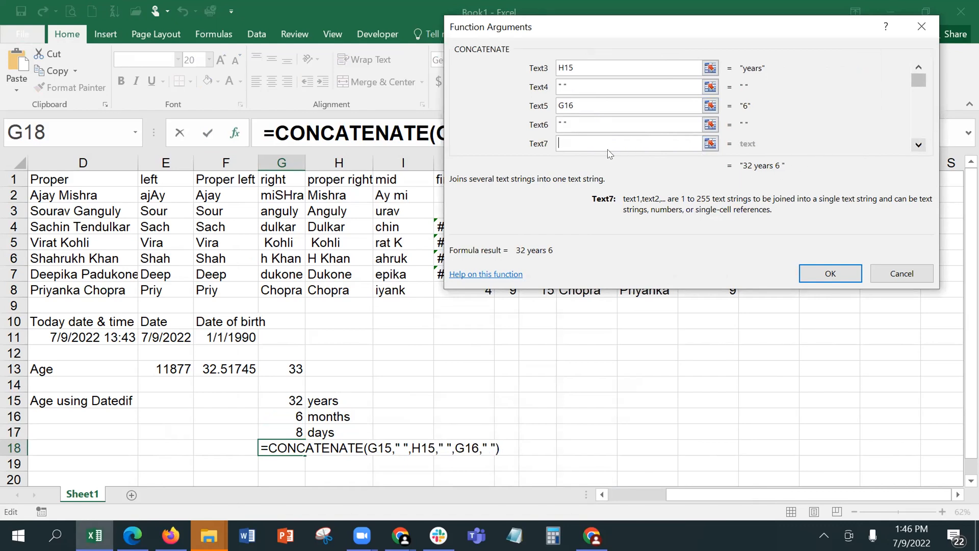
click(332, 415)
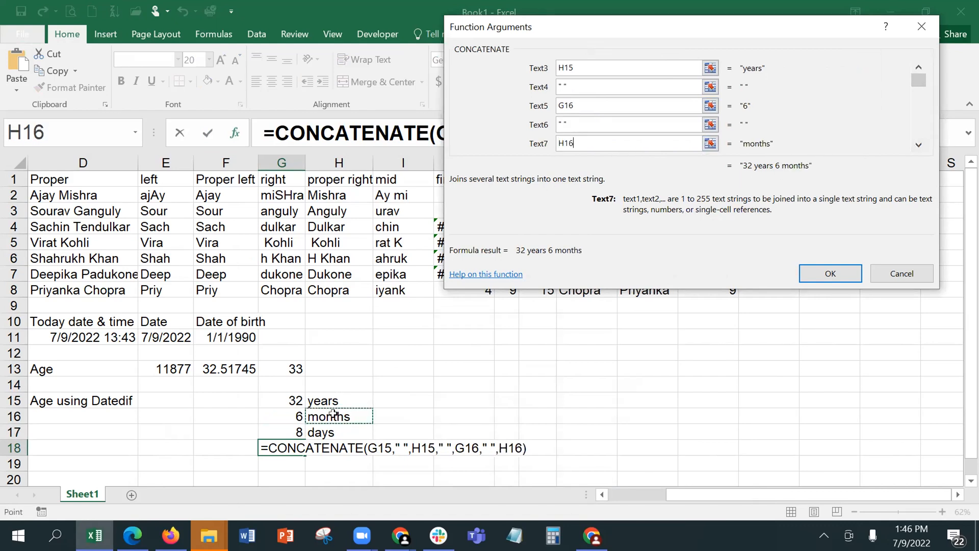
Add a space, the days value G17, another space and the label H17 to the CONCATENATE arguments, and complete the formula
click(918, 145)
click(919, 145)
click(622, 120)
text(" ")
click(611, 145)
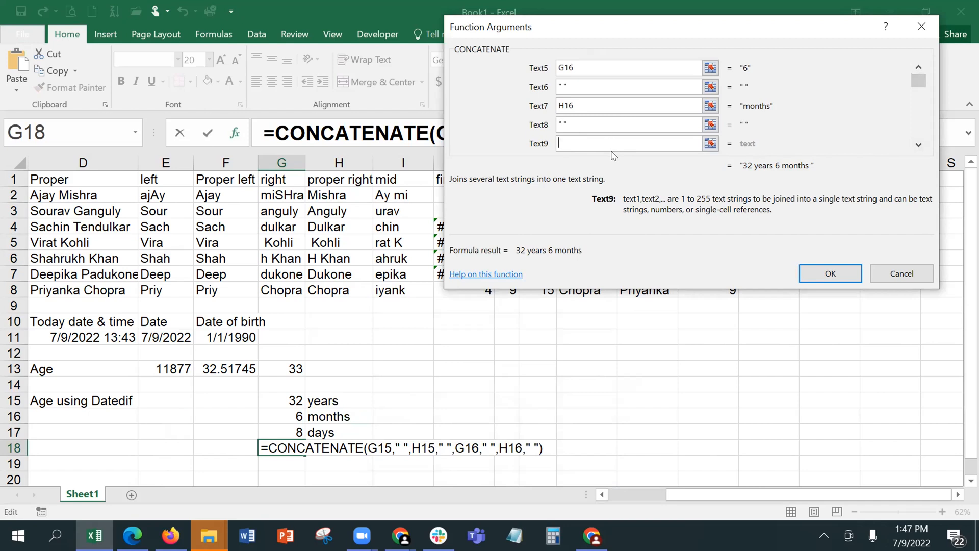
click(291, 428)
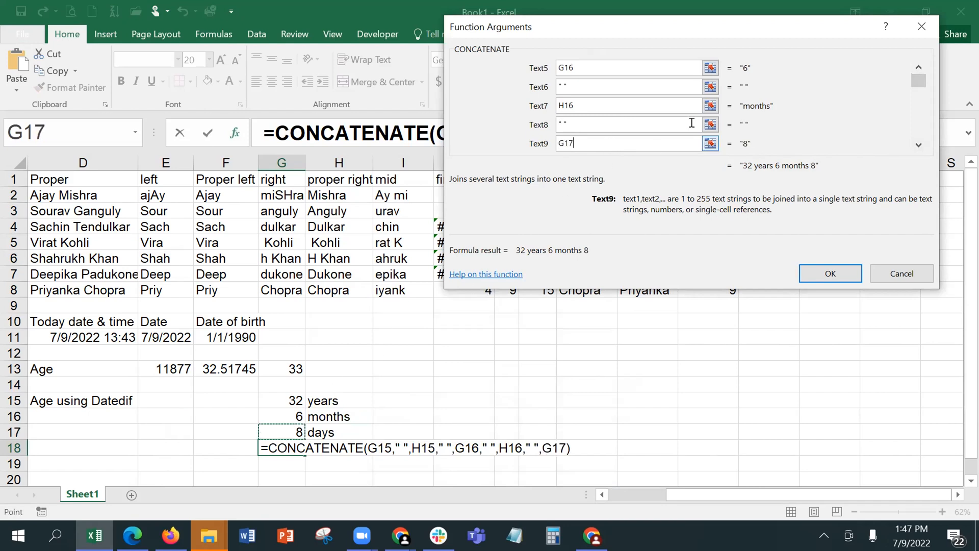
click(916, 144)
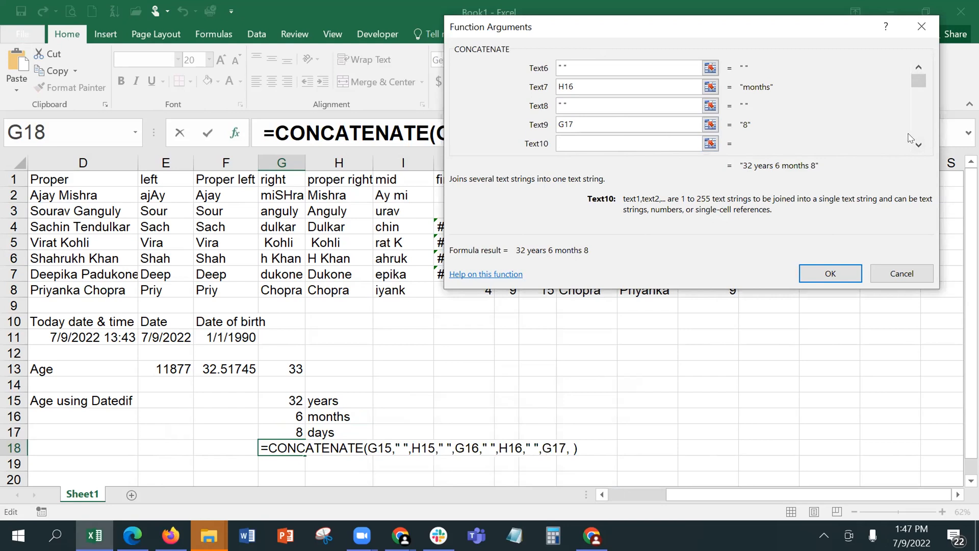
key(Tab)
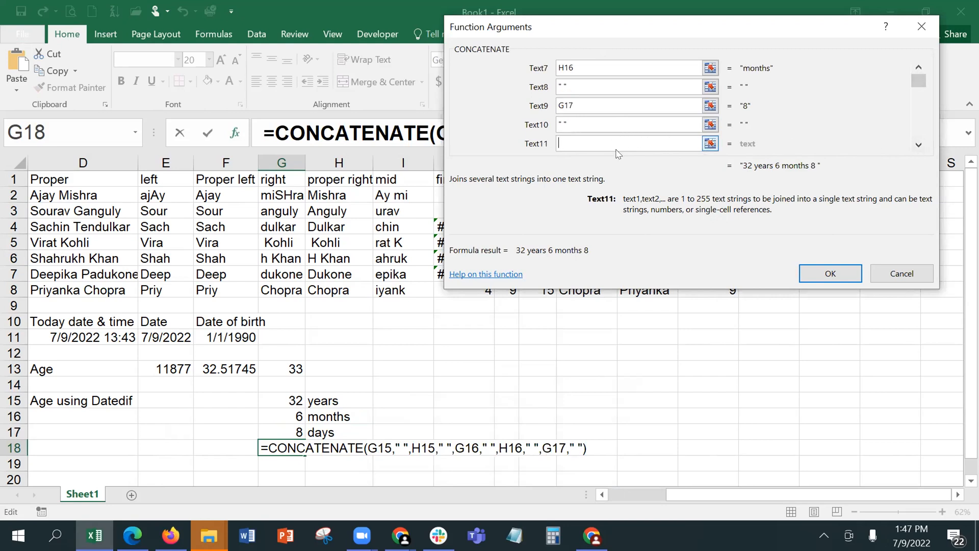
click(326, 426)
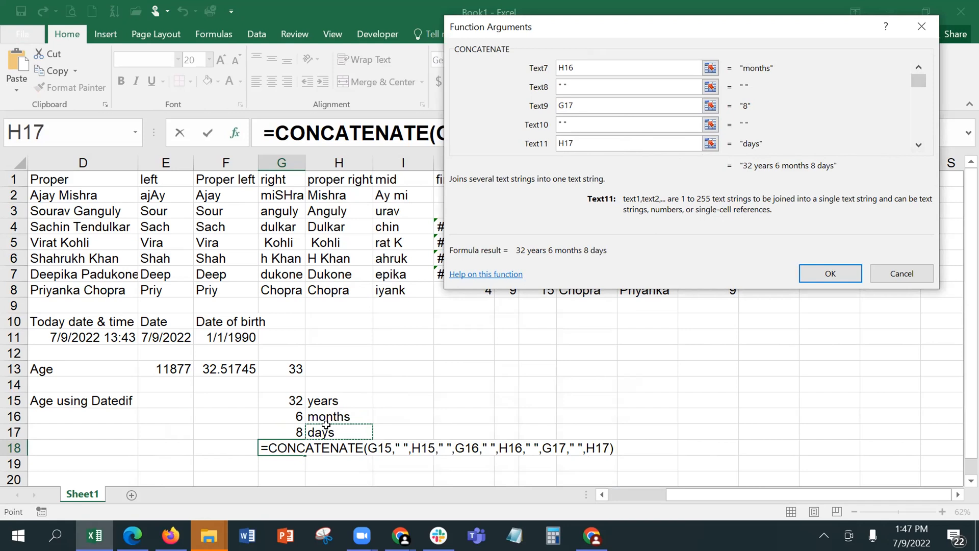
key(Return)
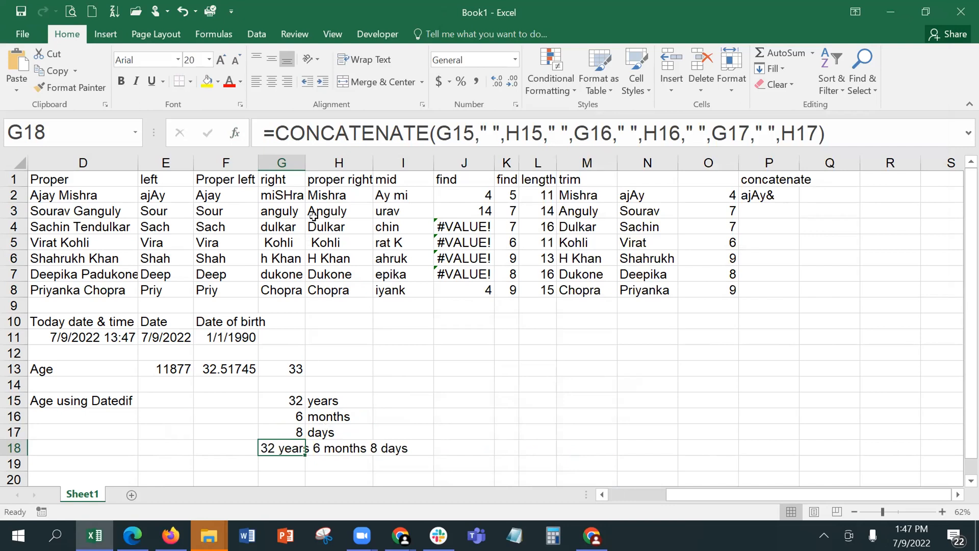
click(538, 405)
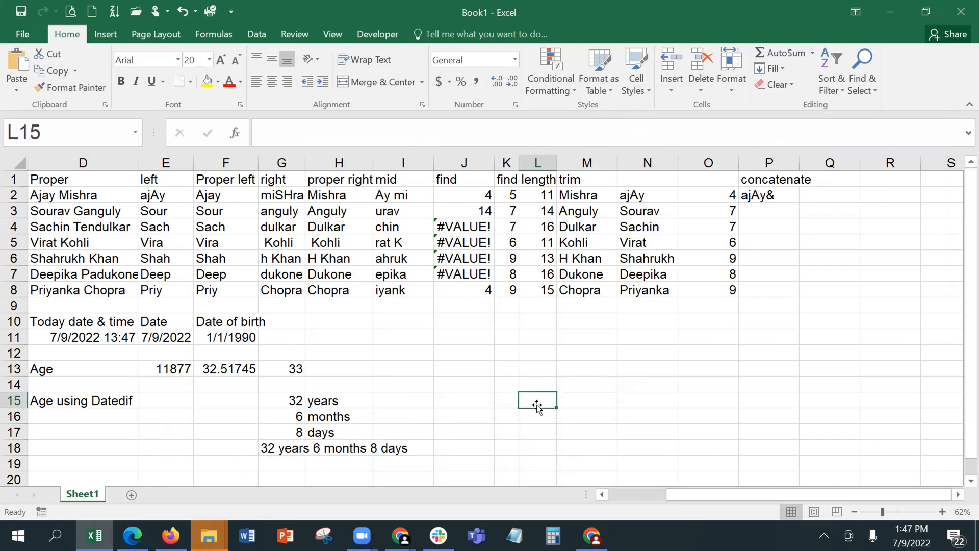
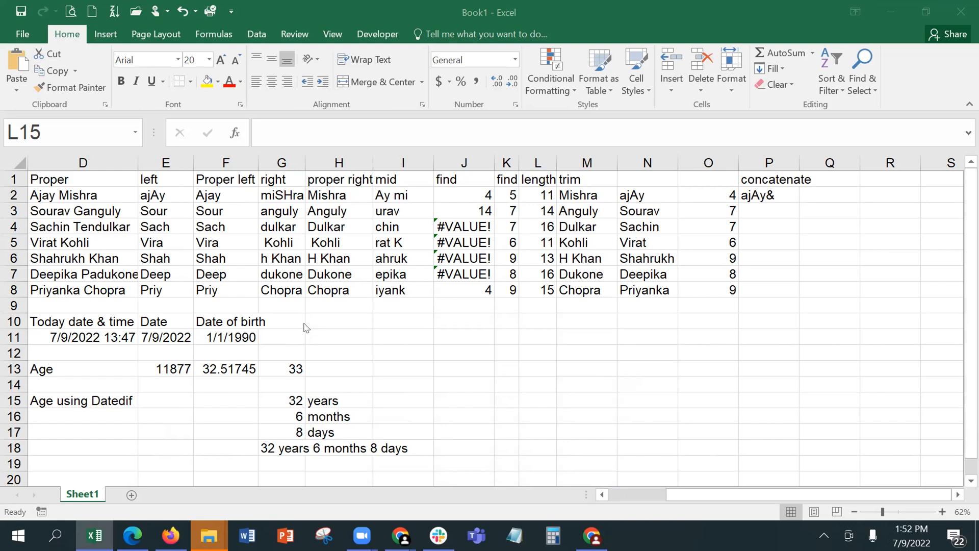
Review the formulas for the age in G15, G13 and E13 and for the current date and time in D11
click(281, 403)
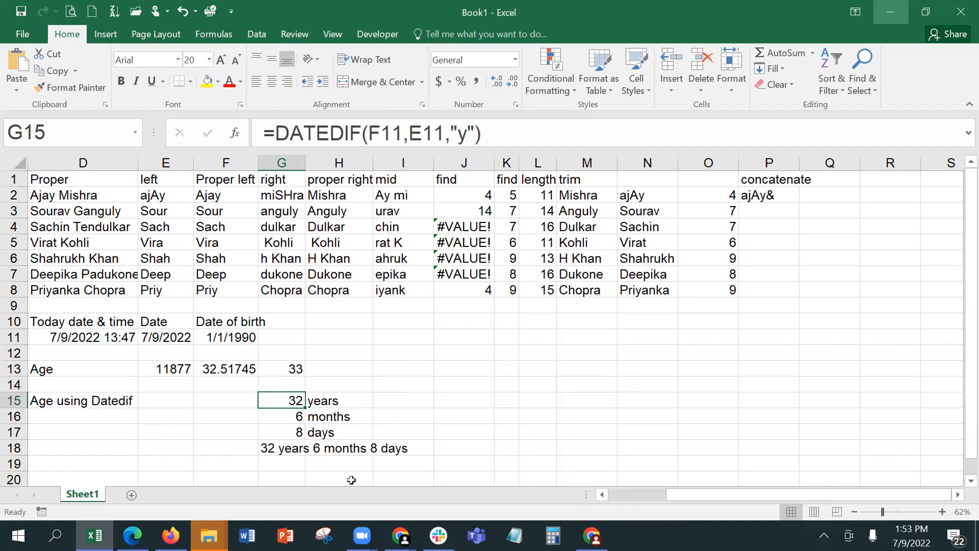
mouse_move(171, 535)
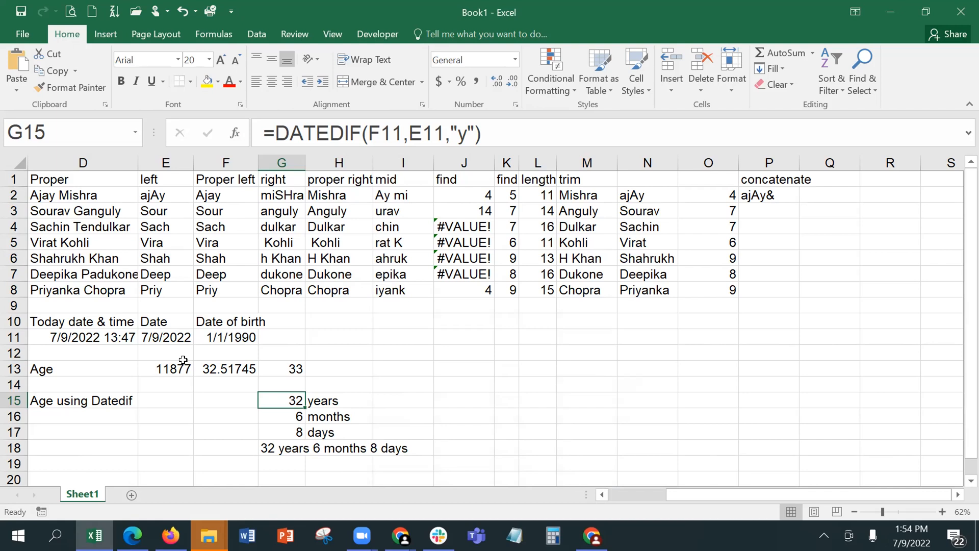
click(284, 364)
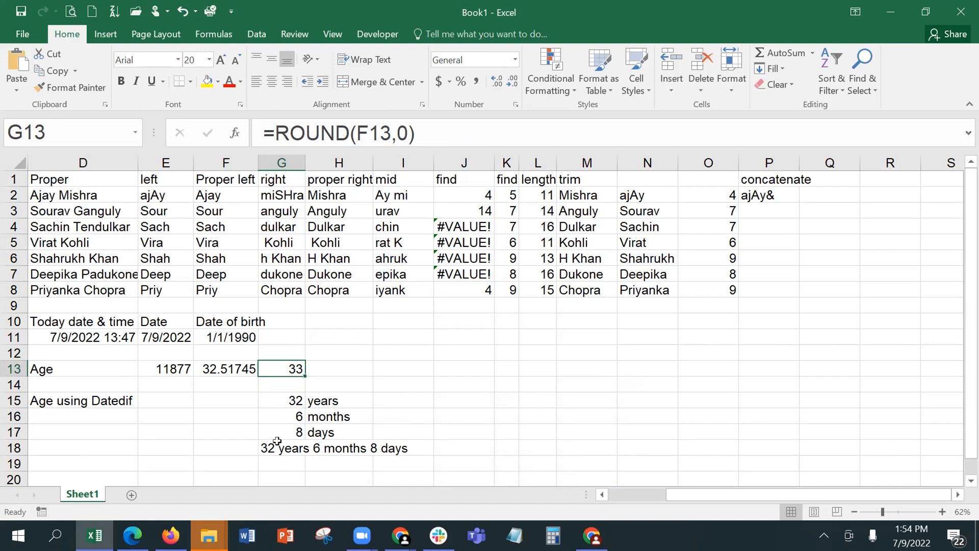
click(164, 368)
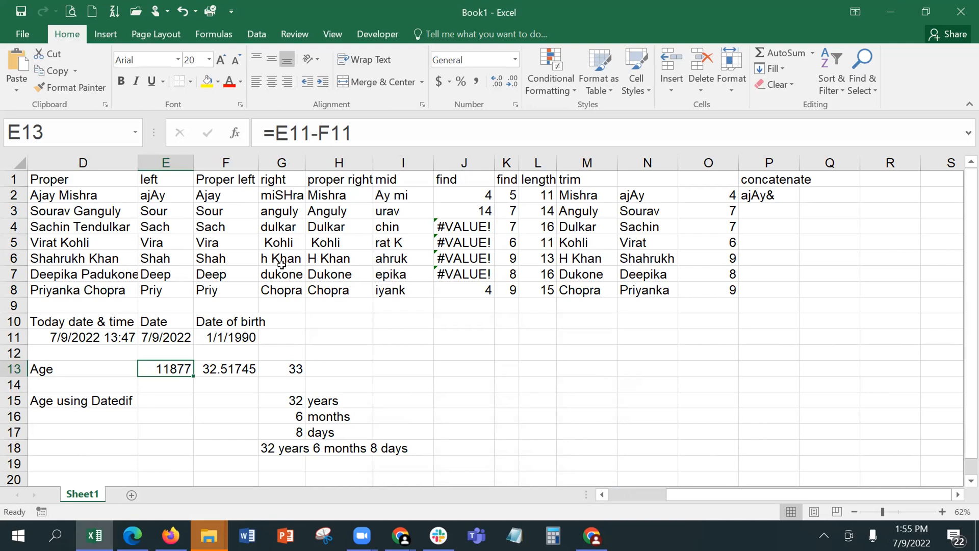
key(Up)
key(Up)
key(Left)
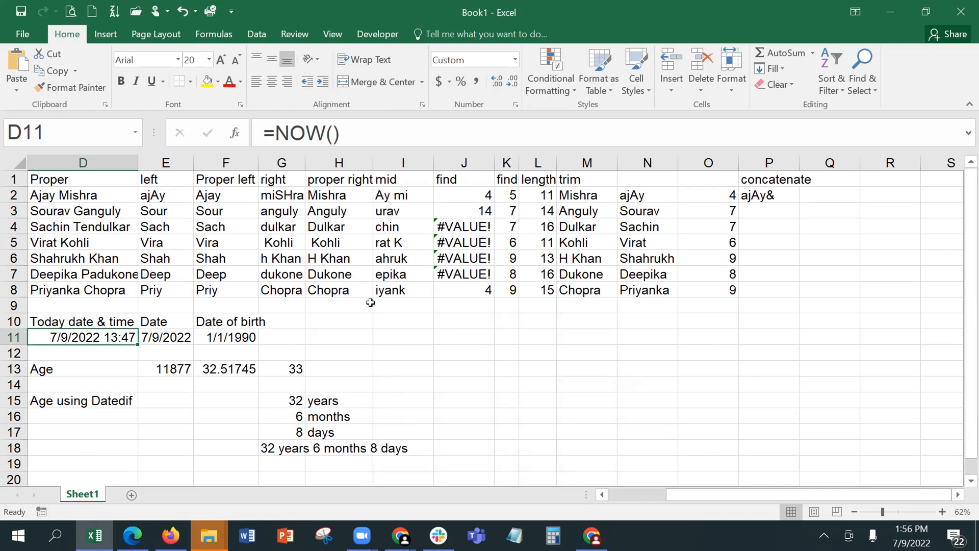
Check the DATEDIF years formula in G15 against the date of birth in F11 and the date subtraction formula in E13
click(276, 398)
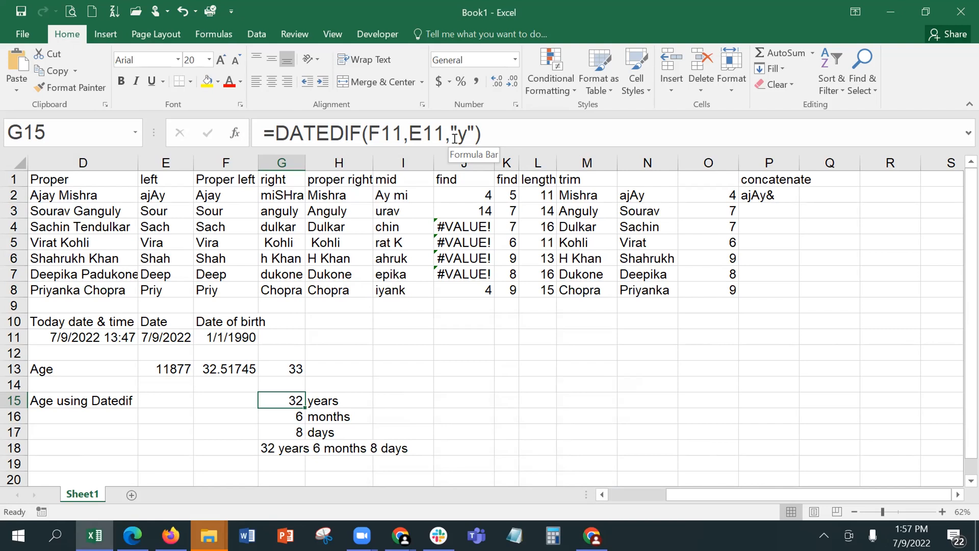
key(Up)
key(Up)
key(Up)
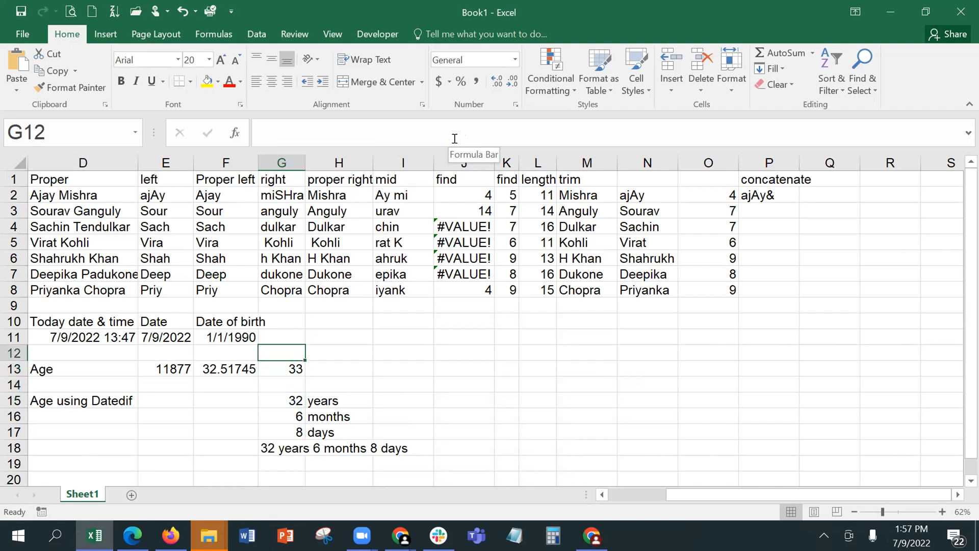
key(Left)
key(Up)
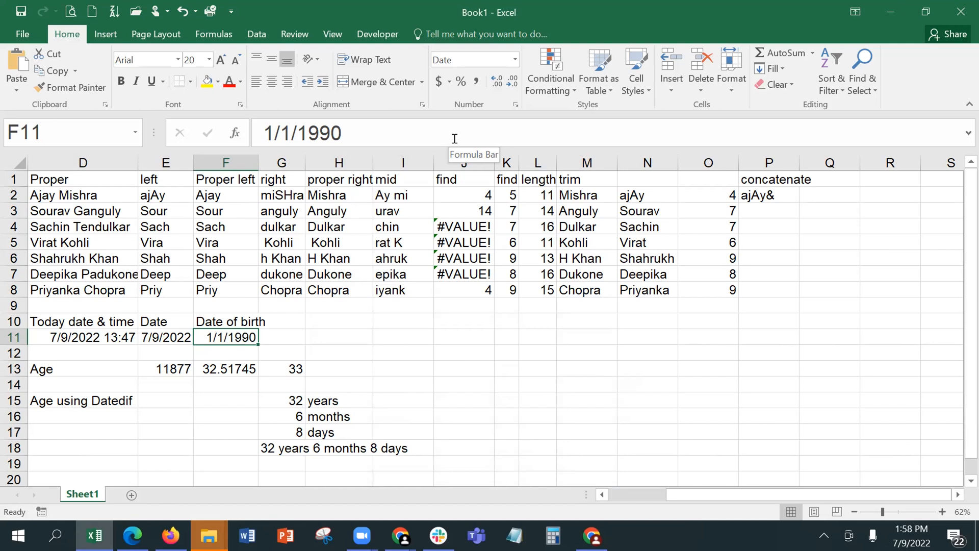
key(Down)
key(Down)
key(Down)
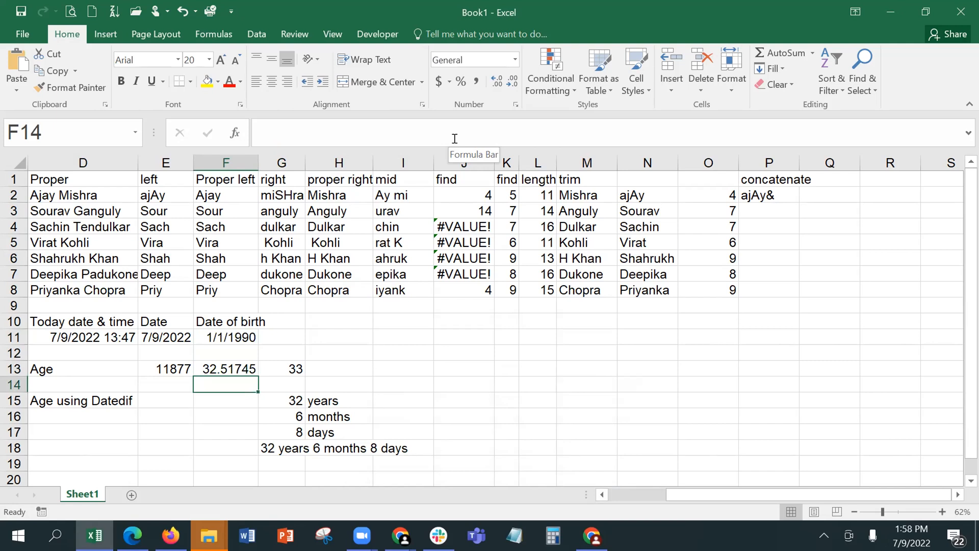
key(Down)
key(Right)
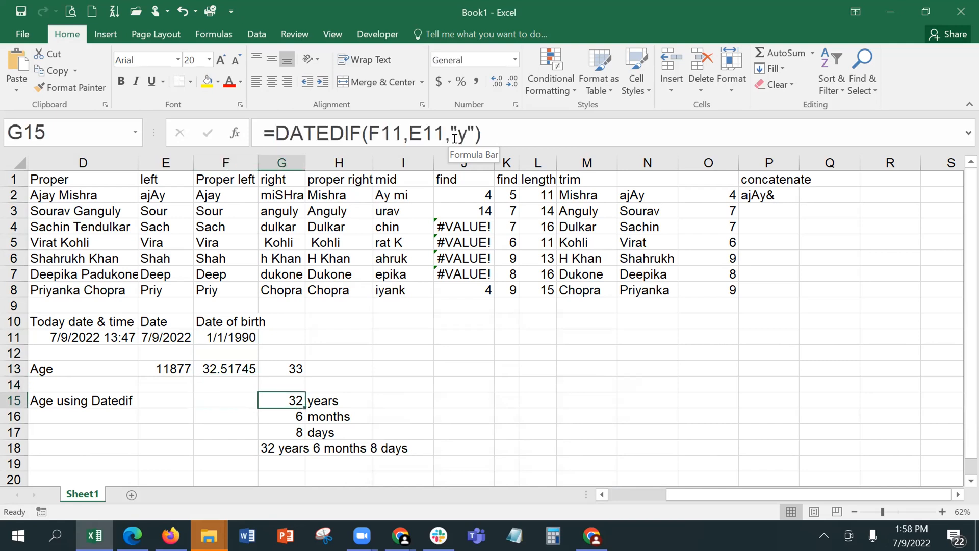
key(Left)
key(Left)
key(Up)
key(Up)
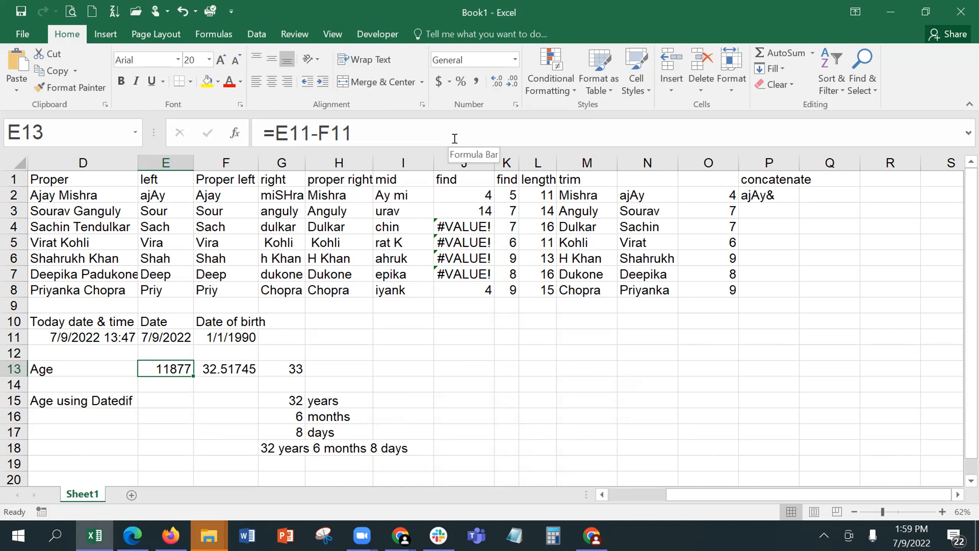
Inspect the formula in F13 that converts the age in days to years by dividing E13 by 365.25
key(Down)
key(Down)
key(Down)
key(Down)
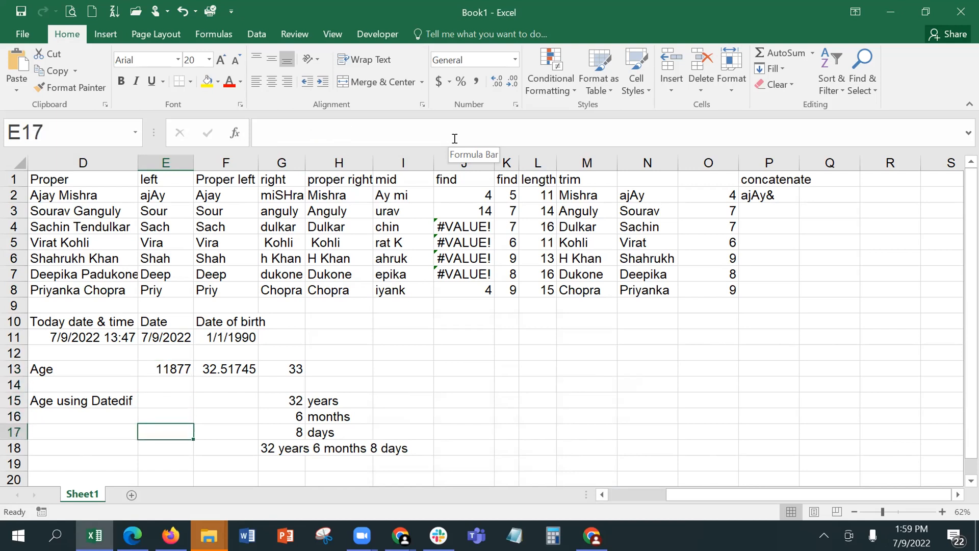
key(Right)
key(Up)
key(Up)
key(Up)
key(Up)
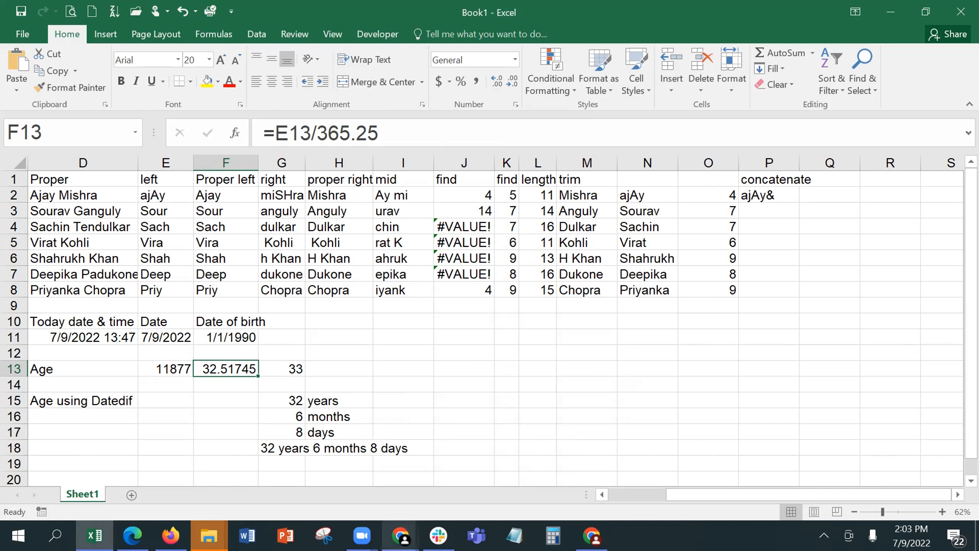
mouse_move(400, 536)
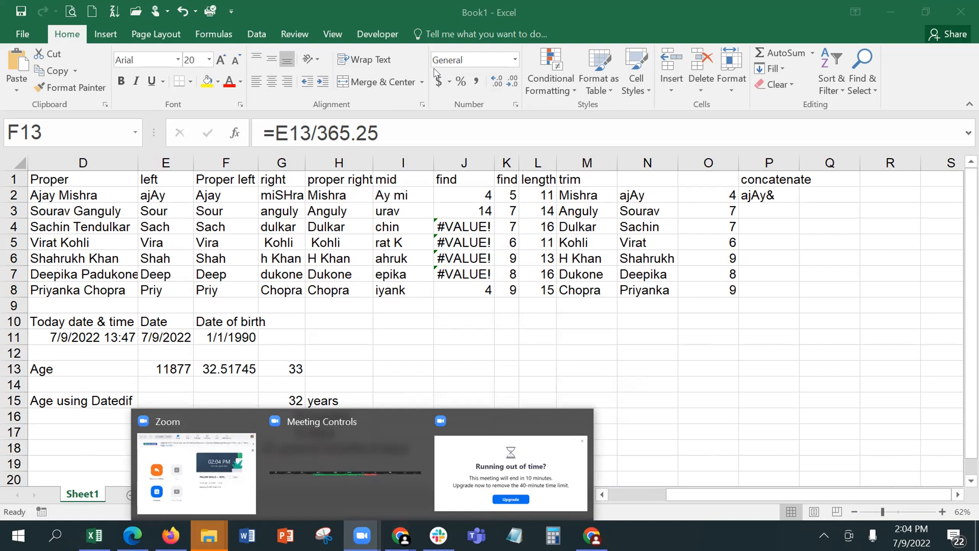
click(436, 71)
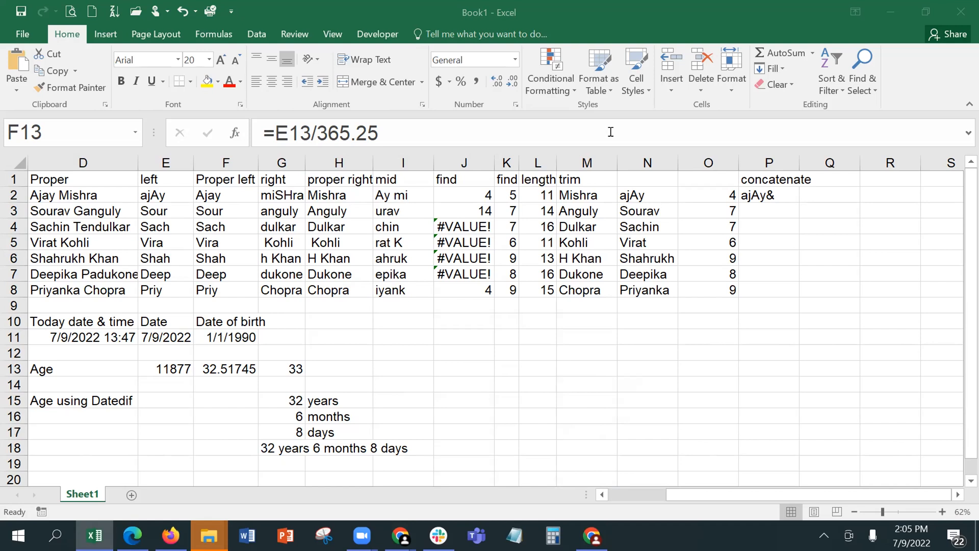
Inspect the DATEDIF formula in G15 that calculates the age in full years
click(276, 399)
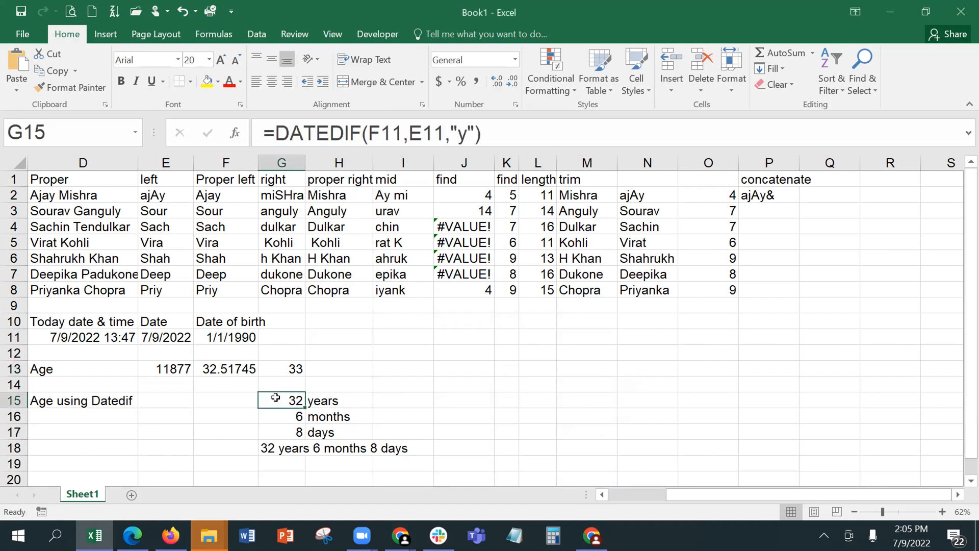
click(205, 401)
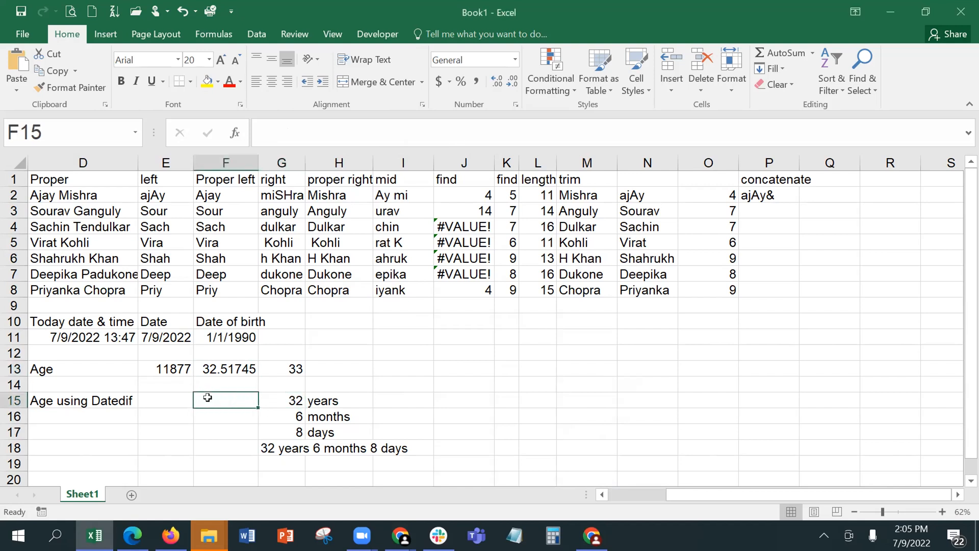
click(289, 400)
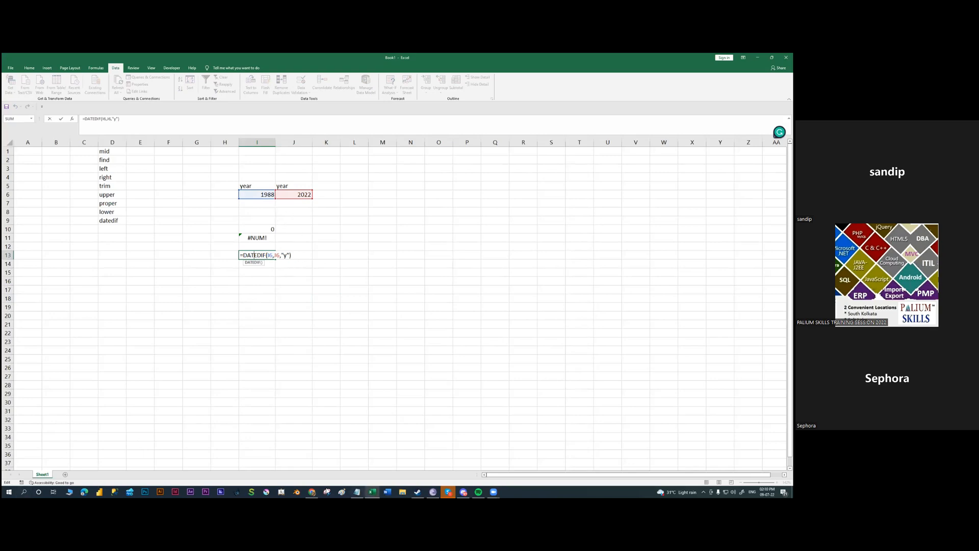
In the workbook with the 1988 and 2022 years, complete =DATEDIF(I6,J6,"y") in I13 and start a note in D11 with y--
click(388, 492)
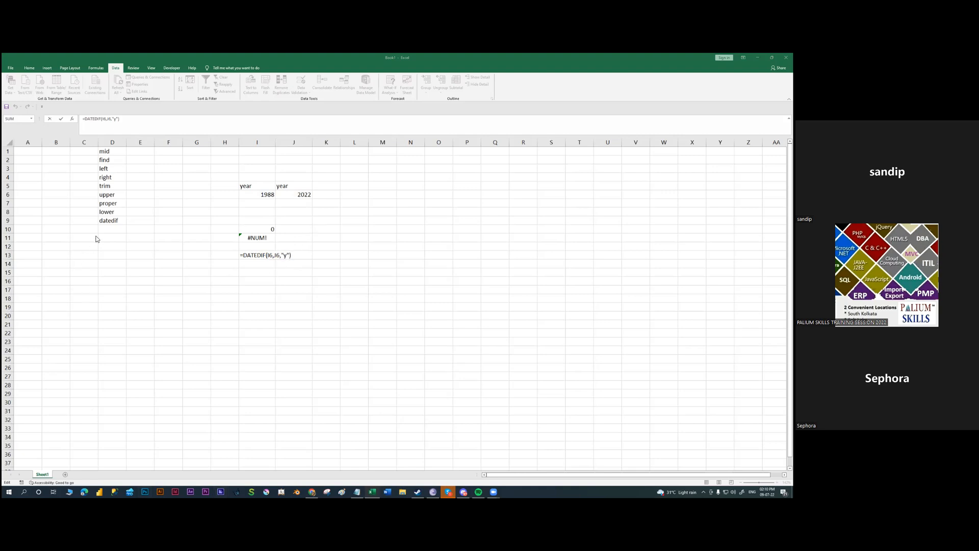
key(Return)
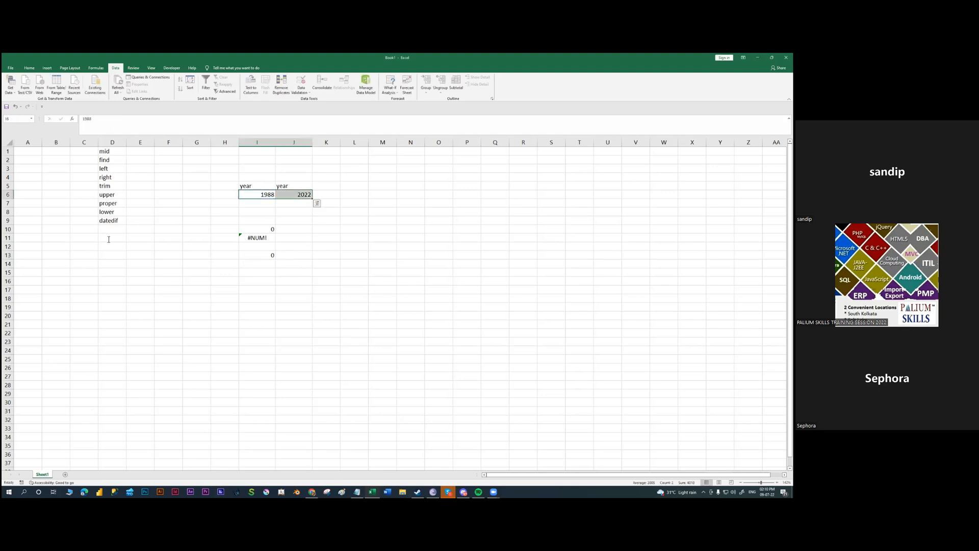
double_click(108, 238)
text(y)
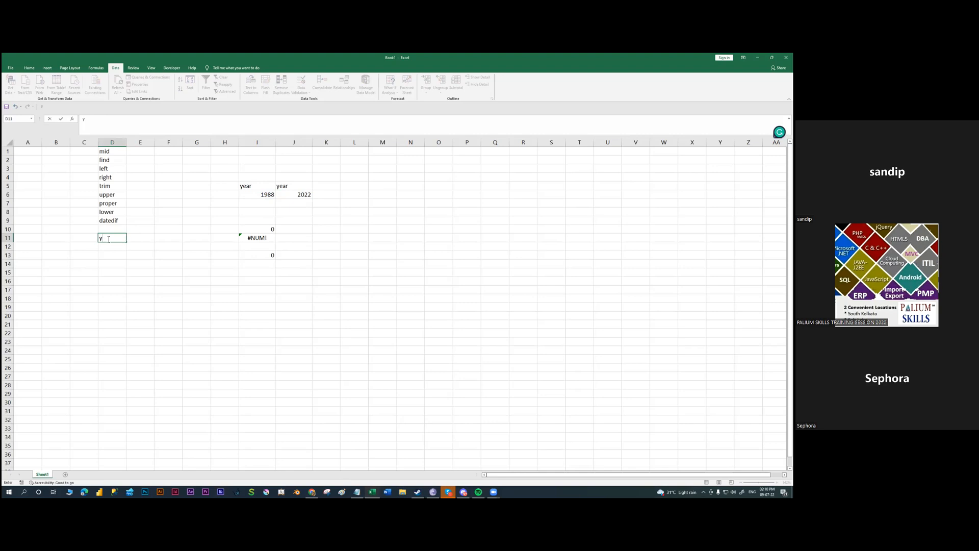
text(--)
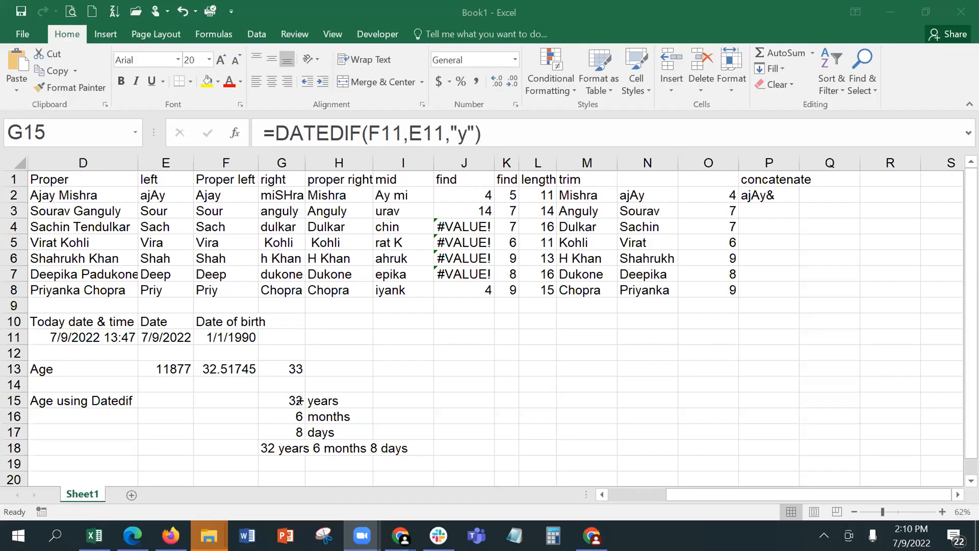
Examine the date arguments F11 and E11 and the "y" unit of the DATEDIF formula in G15
click(293, 383)
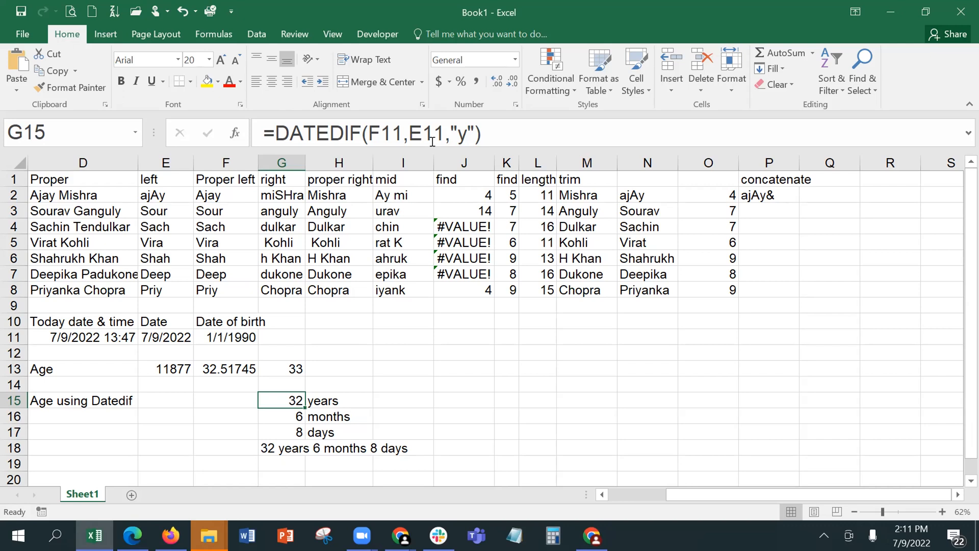
click(417, 132)
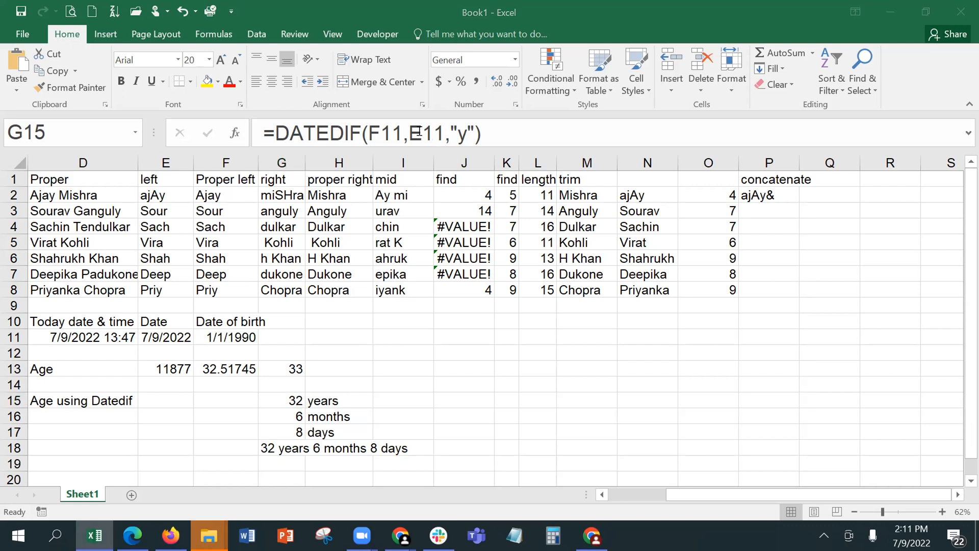